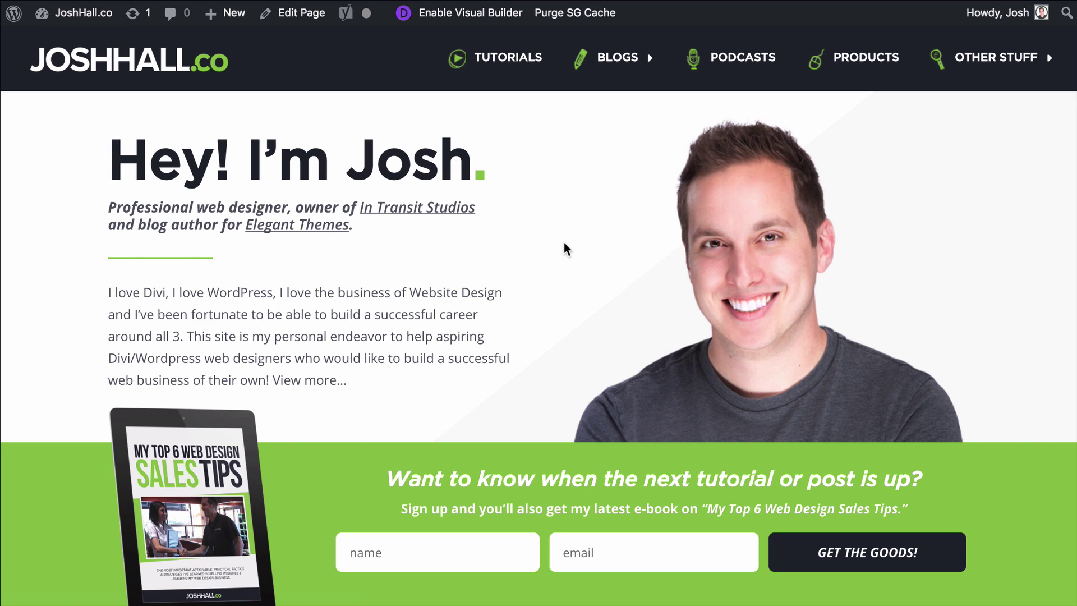
# Step: Scroll through the MailChimp for WordPress plugin page's details, ratings and video
pyautogui.scroll(-1, 565, 249)
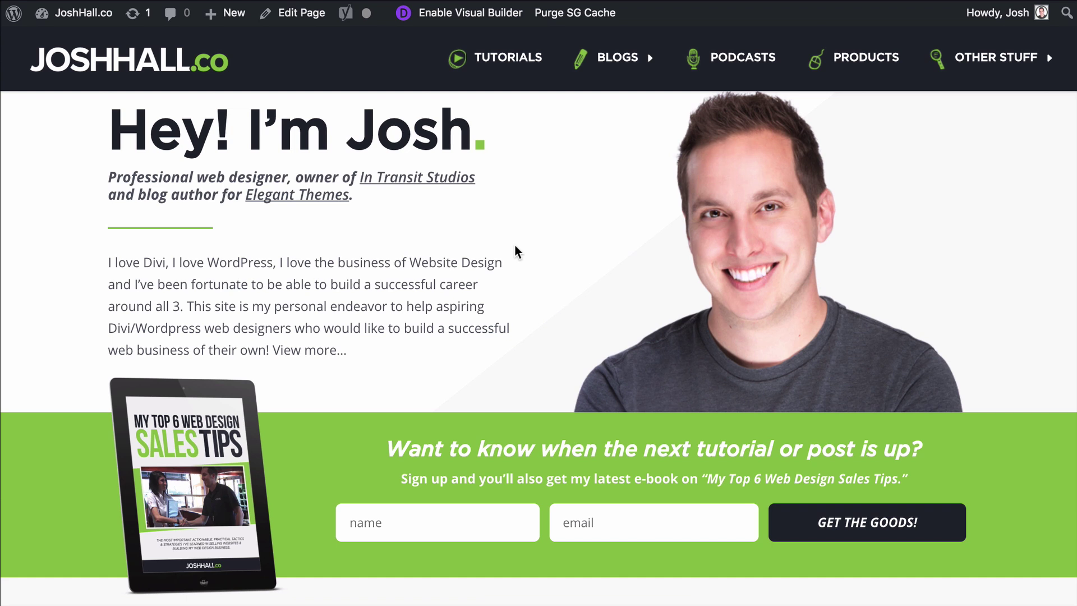
pyautogui.scroll(1, 517, 252)
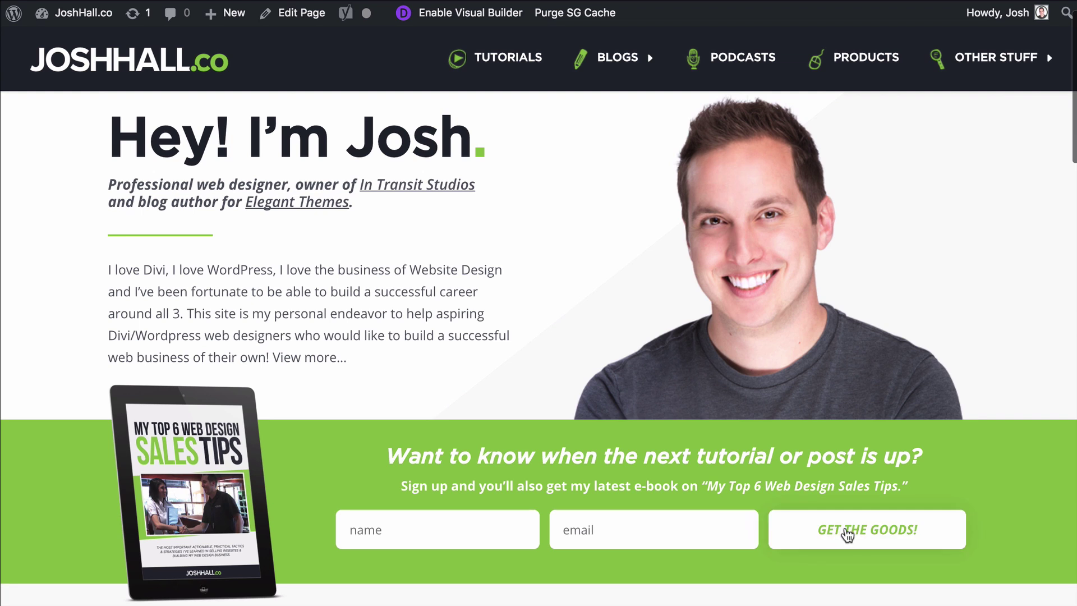
pyautogui.scroll(2, 564, 266)
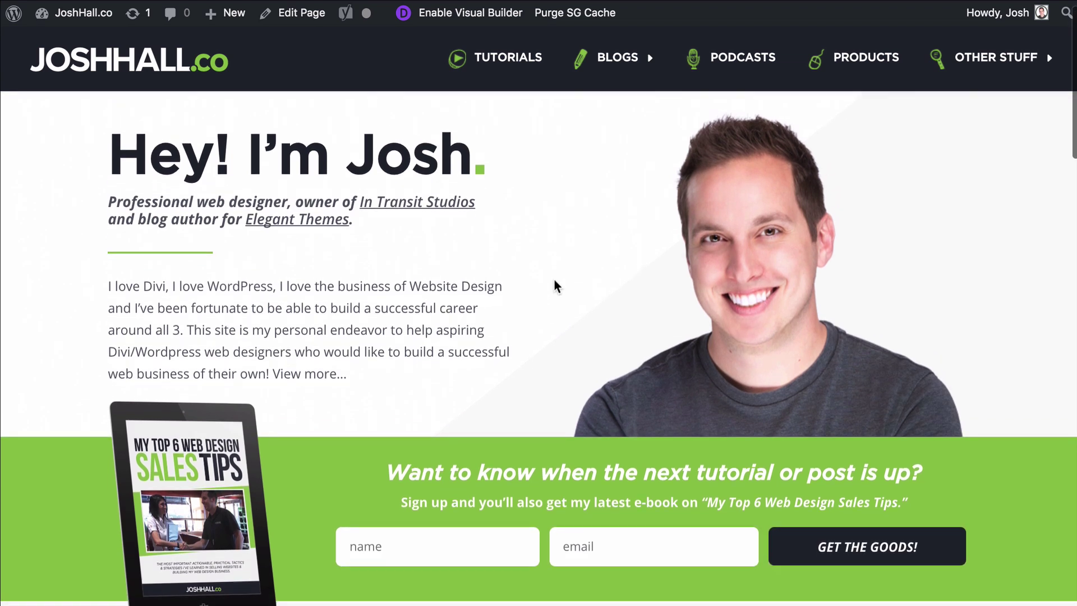
pyautogui.scroll(1, 556, 284)
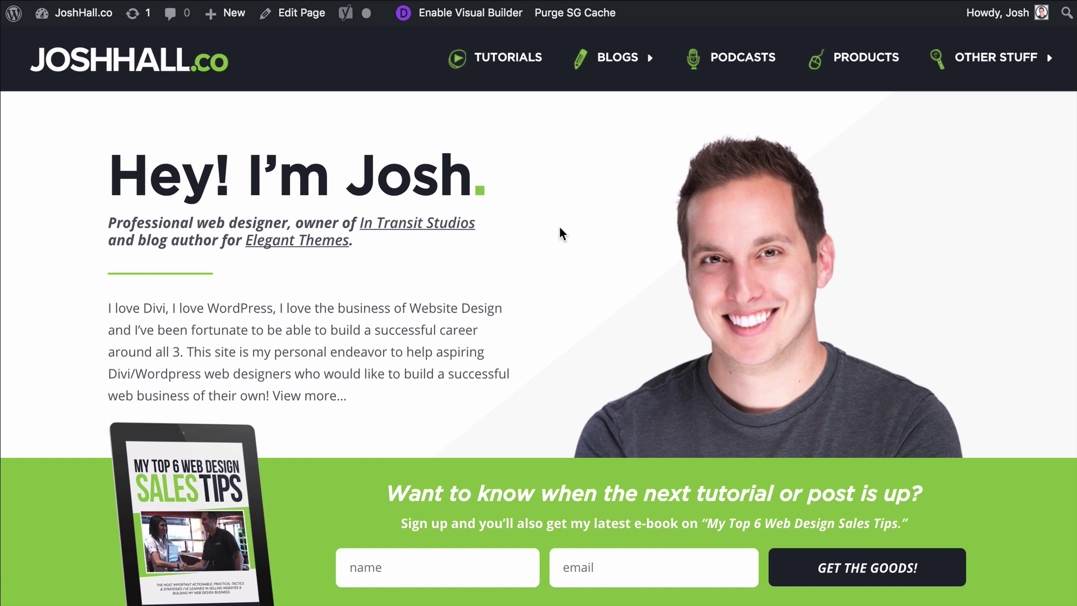
pyautogui.scroll(-1, 561, 233)
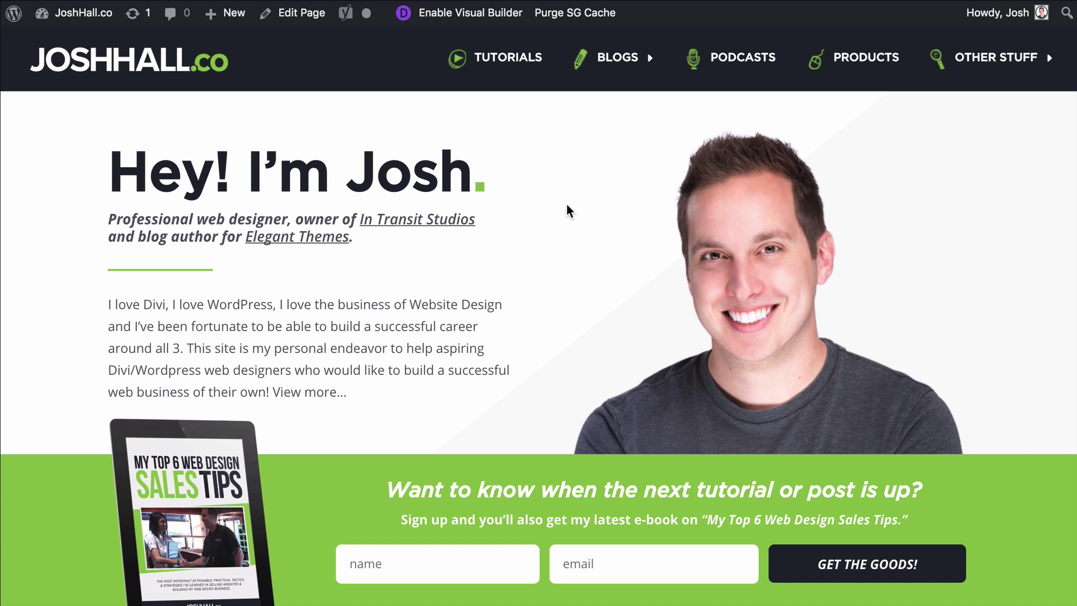
pyautogui.scroll(-2, 567, 205)
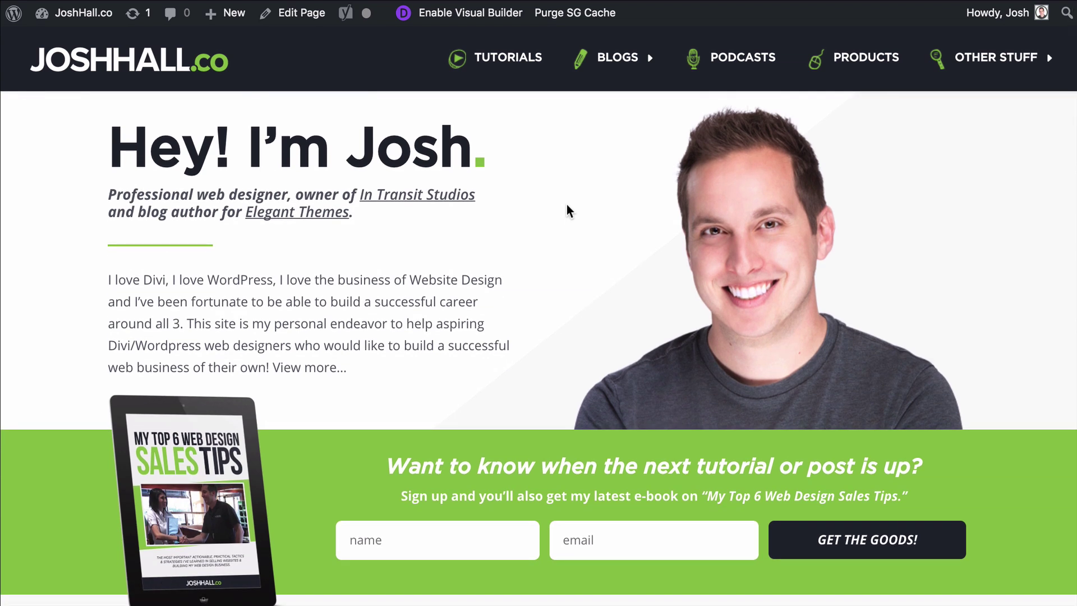
pyautogui.scroll(1, 566, 210)
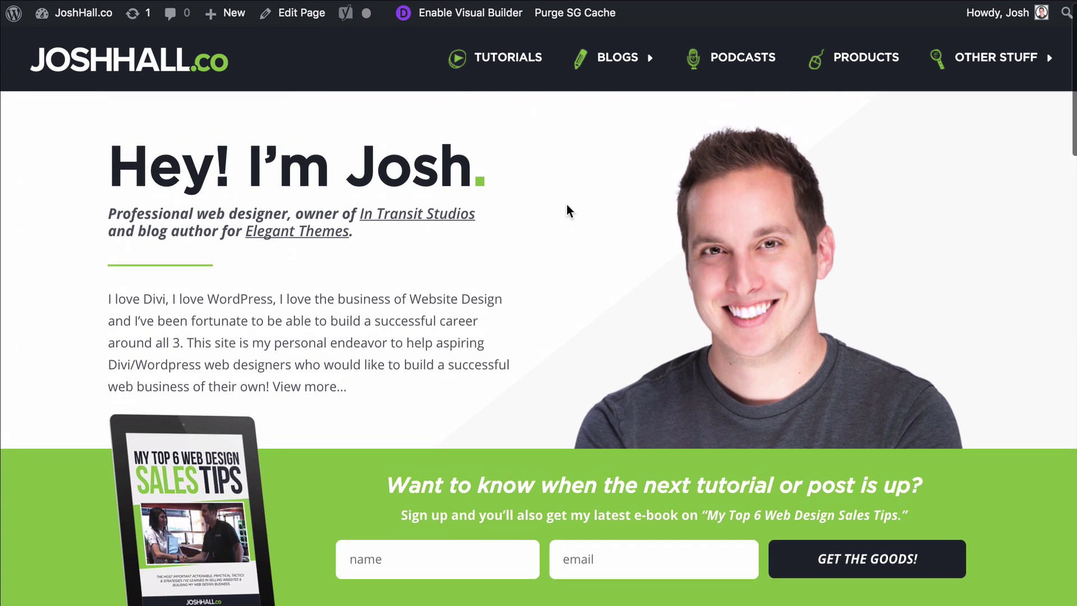
pyautogui.scroll(-1, 566, 210)
pyautogui.scroll(-1, 568, 211)
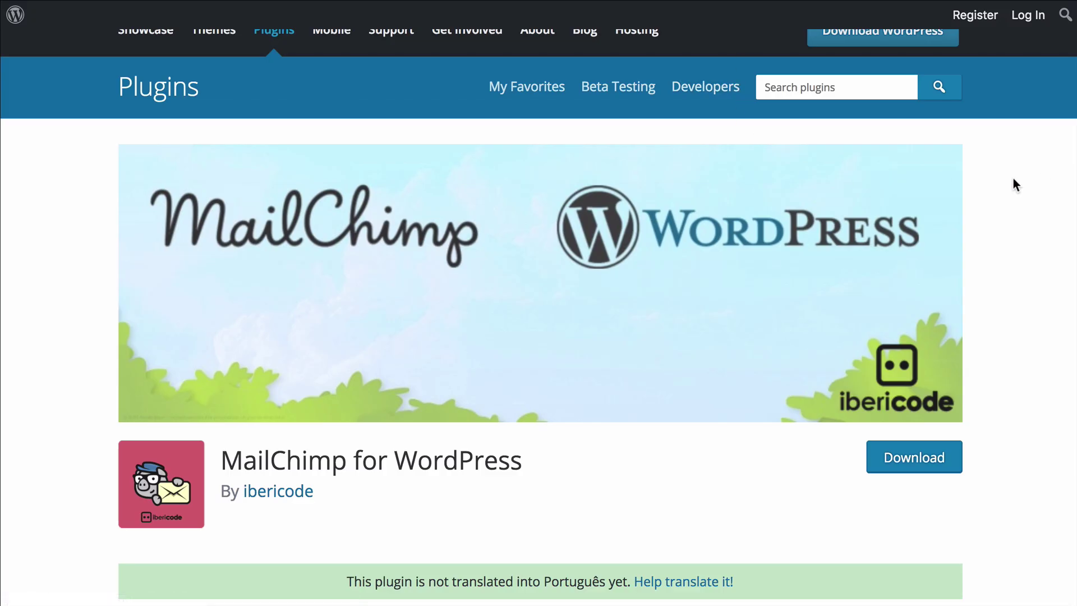
pyautogui.scroll(1, 1013, 187)
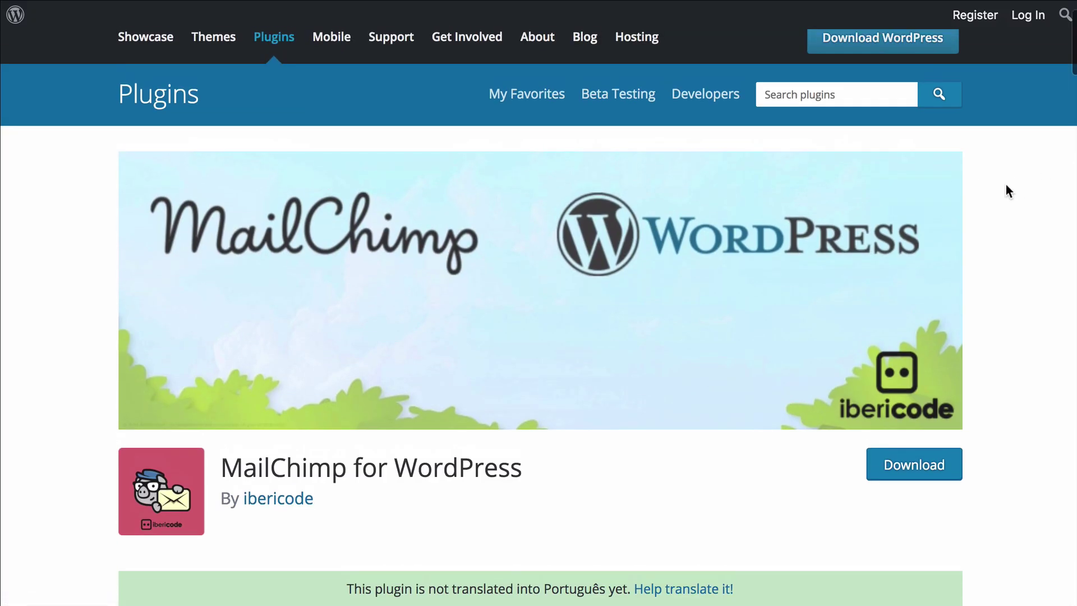
pyautogui.scroll(-10, 1005, 184)
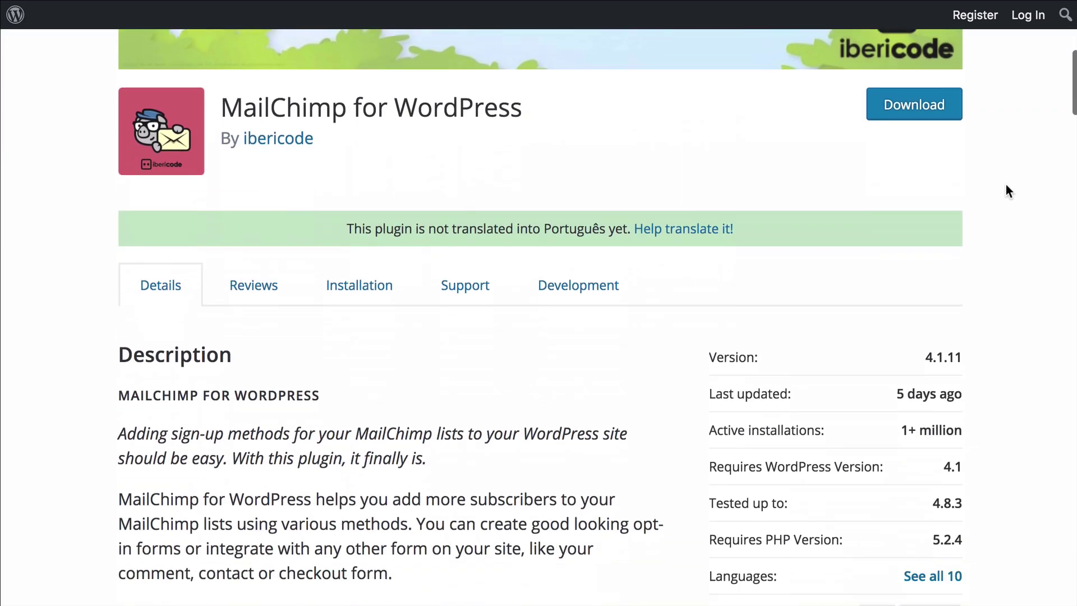
pyautogui.scroll(-4, 1006, 184)
pyautogui.scroll(1, 1005, 184)
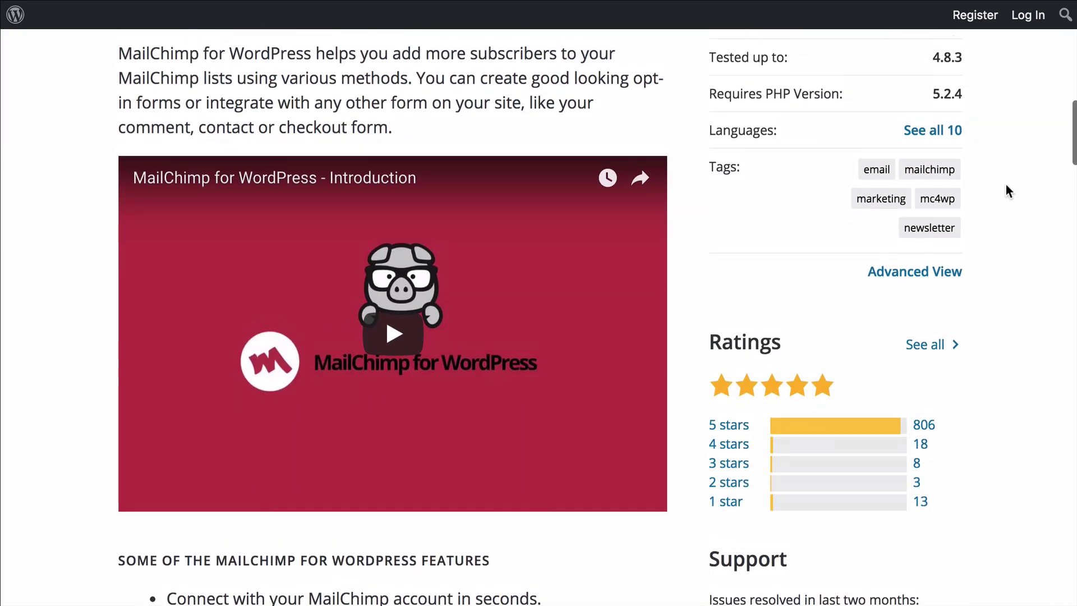
pyautogui.scroll(1, 1017, 183)
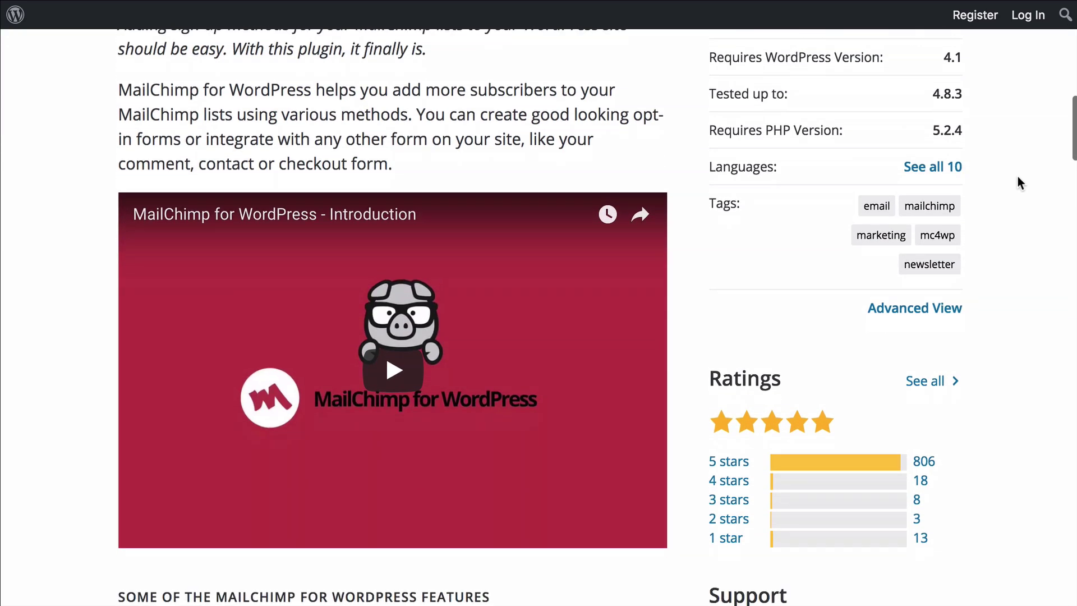
pyautogui.scroll(10, 1018, 179)
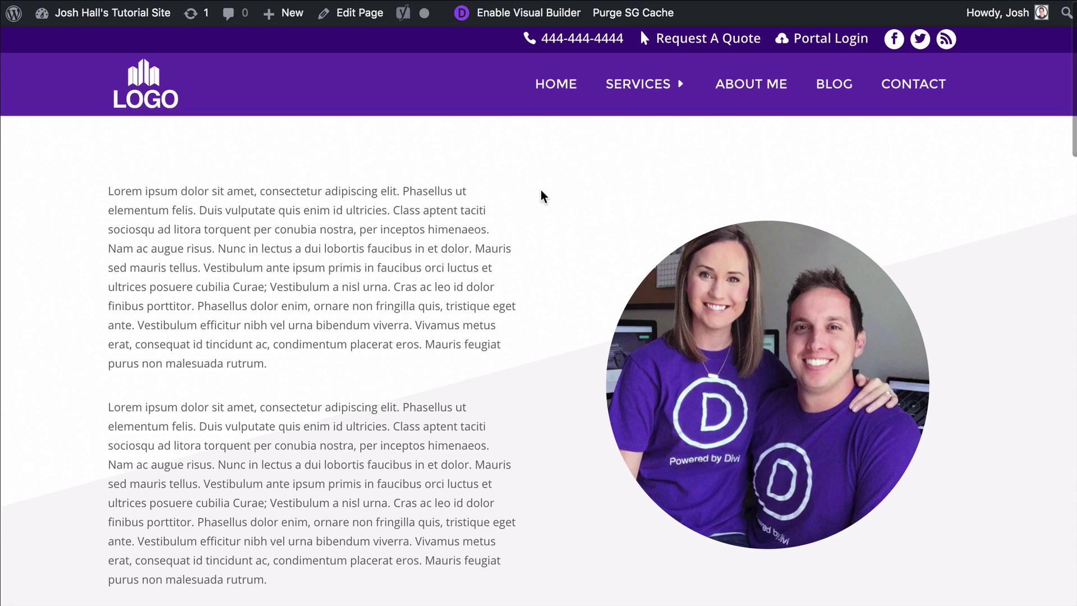
pyautogui.scroll(-4, 541, 197)
pyautogui.scroll(-3, 541, 197)
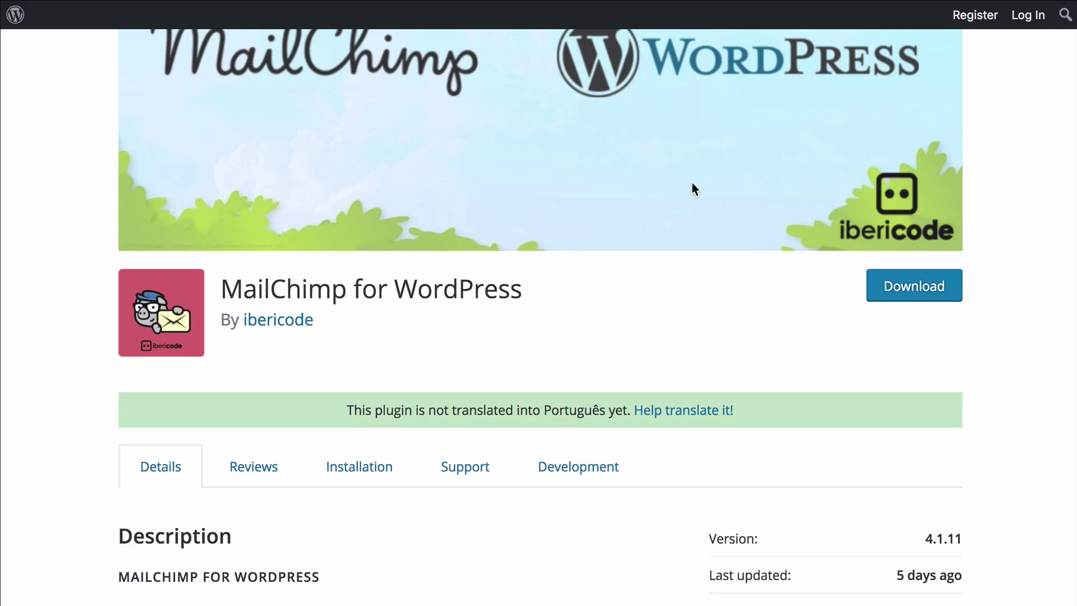
pyautogui.scroll(2, 693, 185)
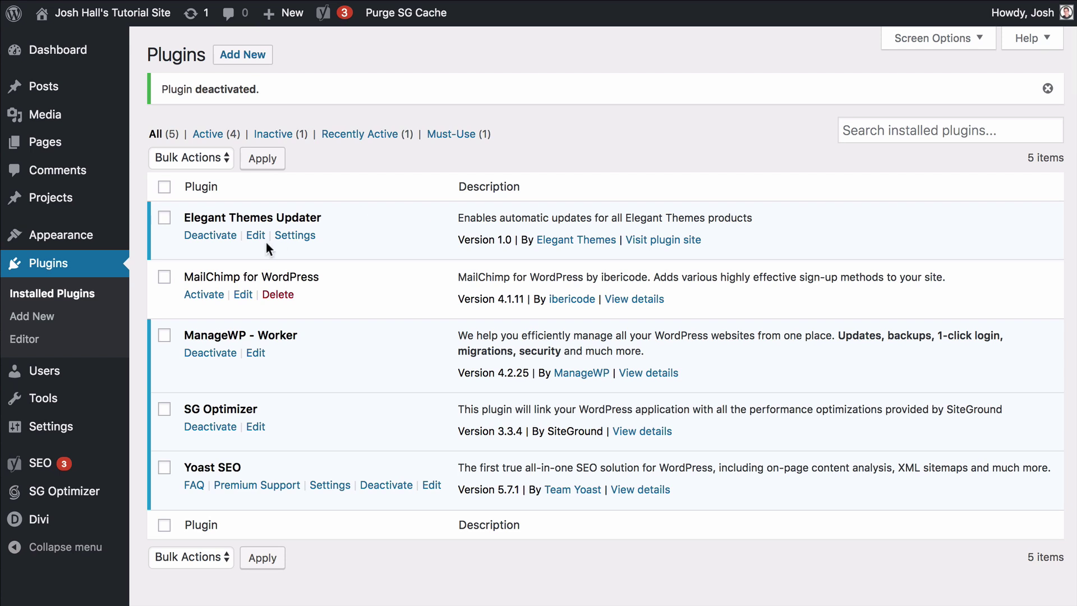
# Step: Activate the MailChimp for WordPress plugin and open its MailChimp settings page
pyautogui.click(203, 296)
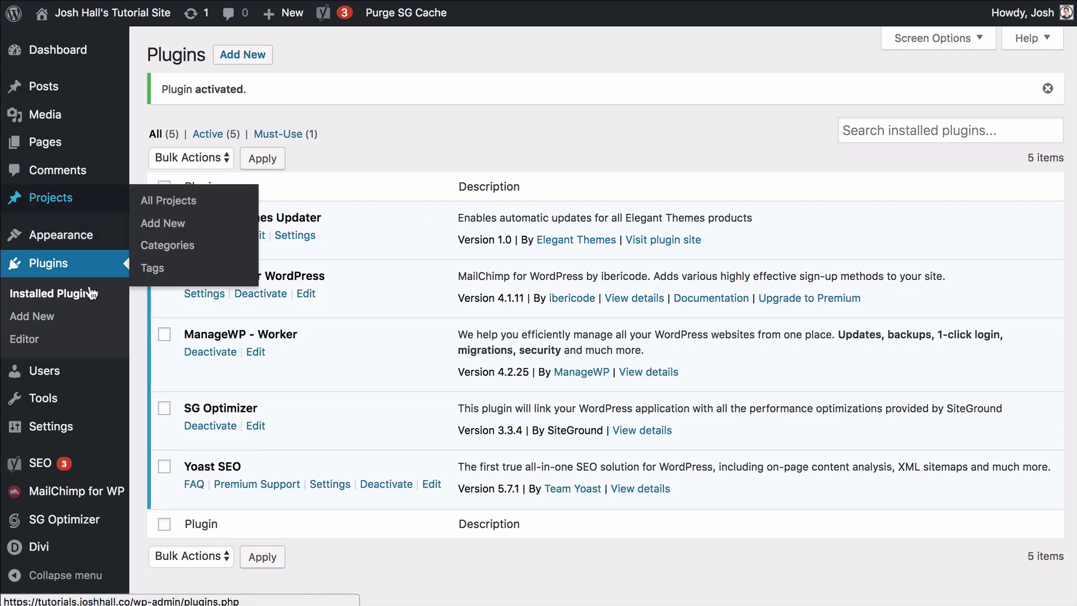
pyautogui.moveTo(81, 497)
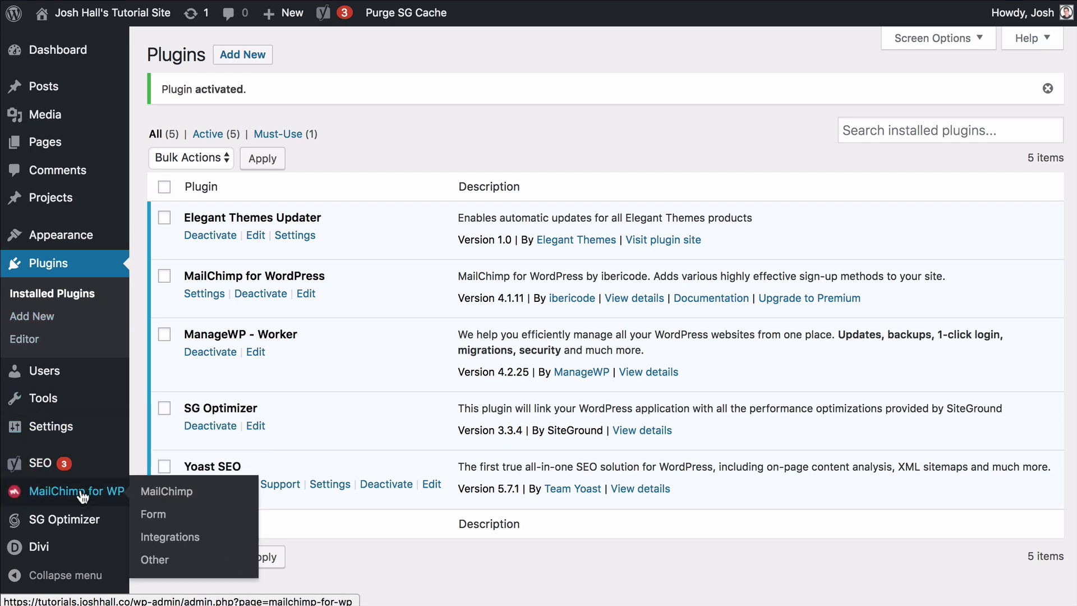
pyautogui.click(82, 496)
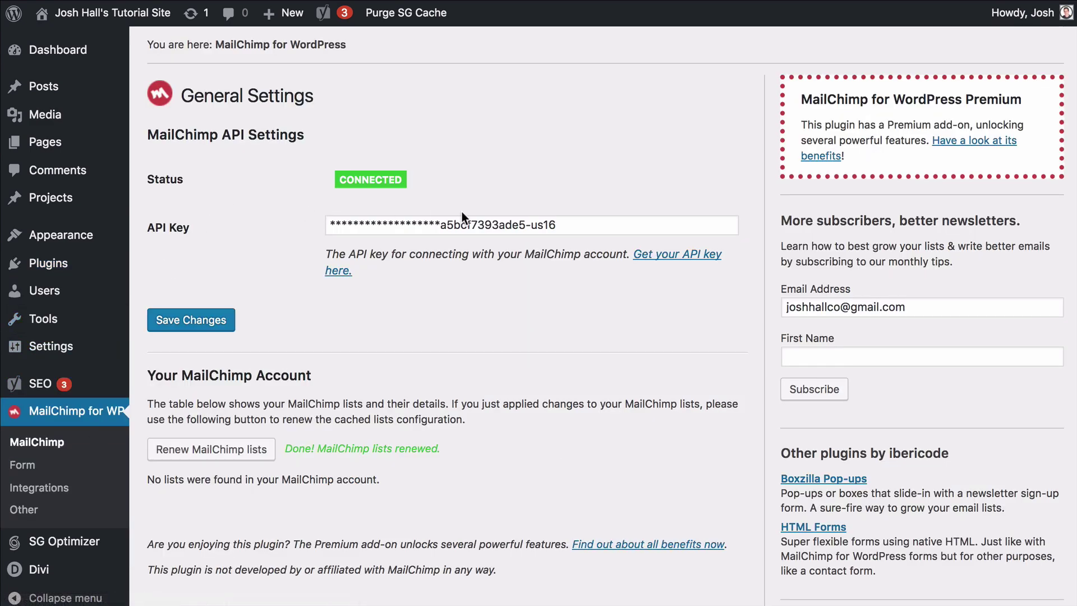
# Step: Follow the API key link and check the MailChimp account's Extras > API keys options
pyautogui.click(665, 255)
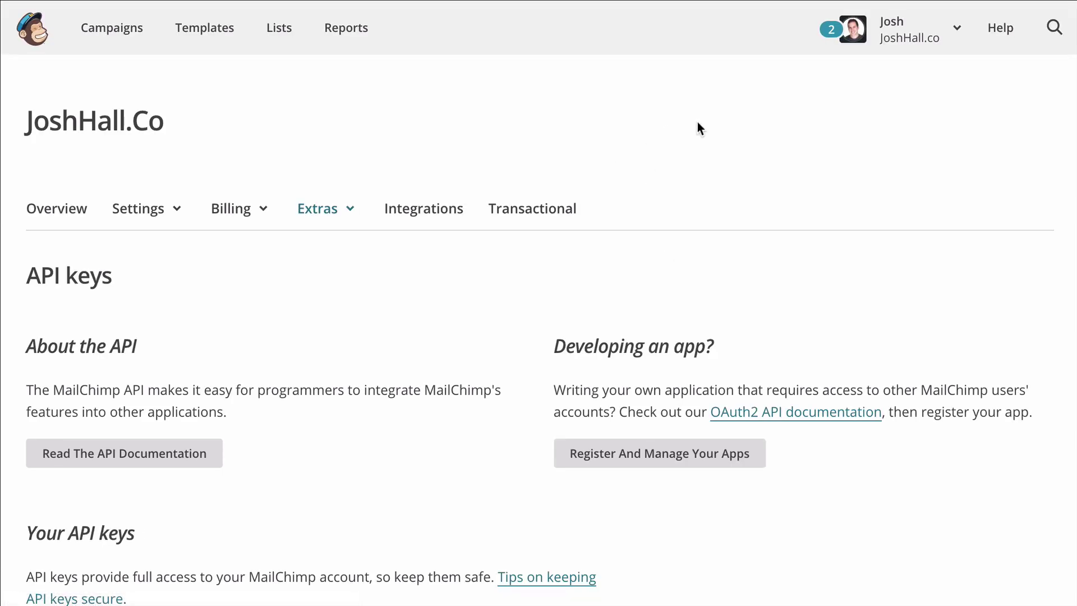
pyautogui.scroll(-1, 605, 117)
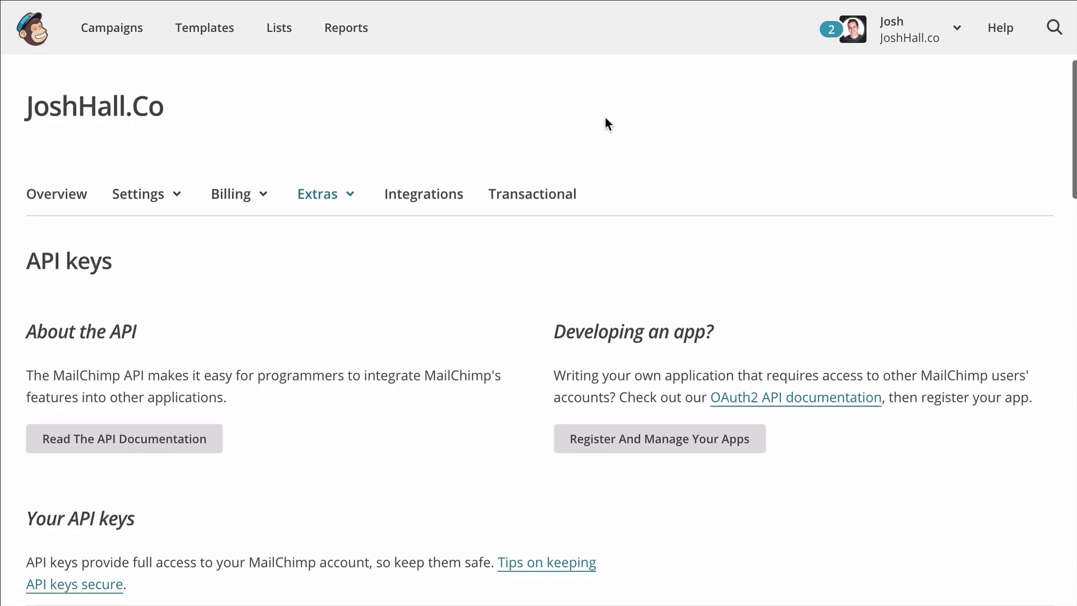
pyautogui.click(330, 205)
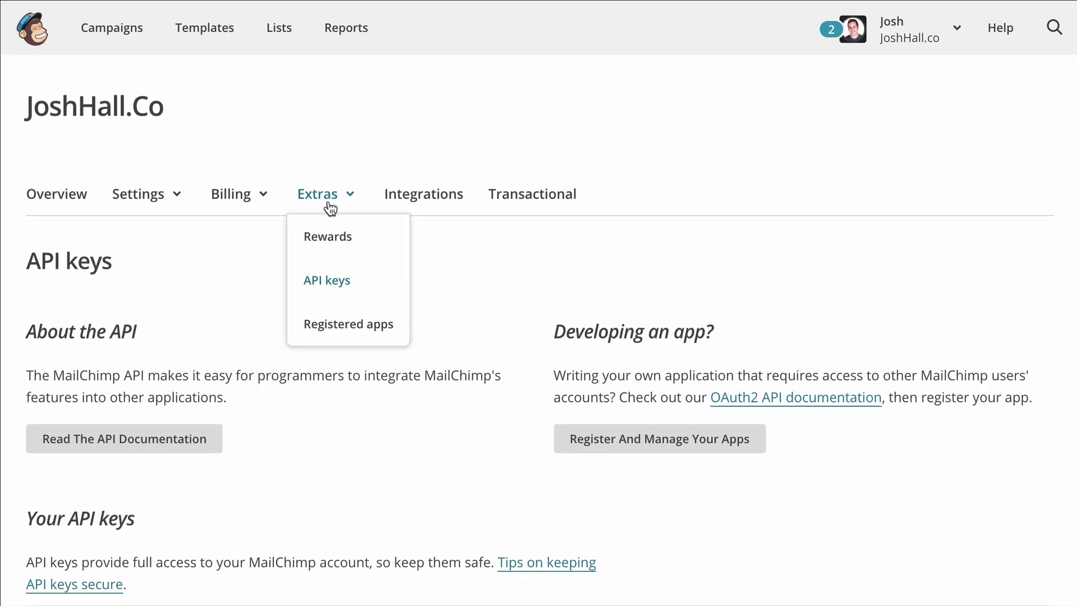
pyautogui.click(376, 162)
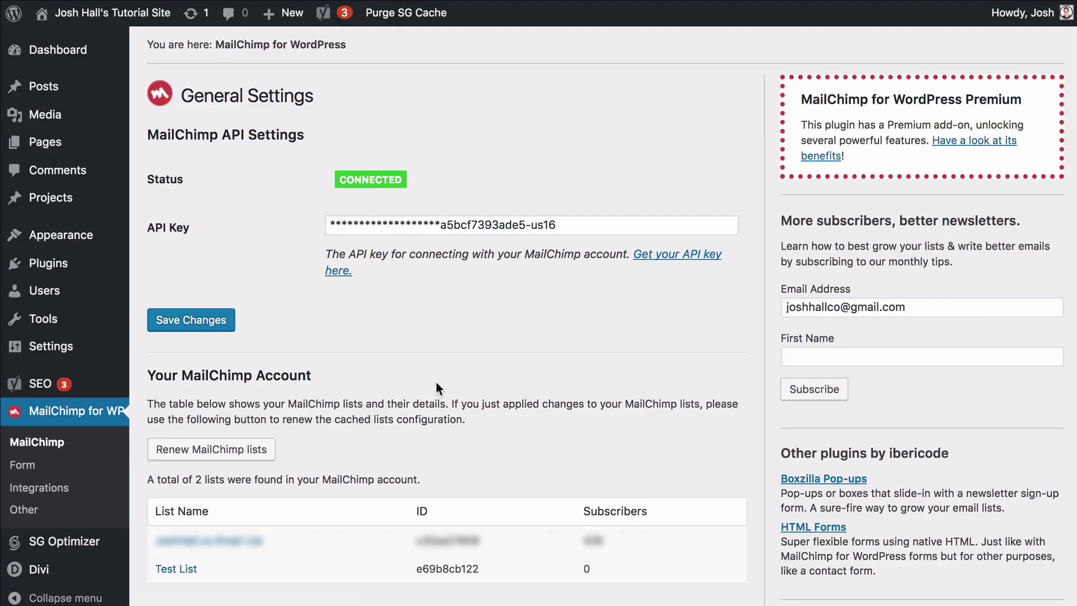
# Step: Open the Email Sign Up form editor from the MailChimp for WP Form menu and scroll to its Fields
pyautogui.doubleClick(464, 219)
pyautogui.click(256, 213)
pyautogui.click(35, 466)
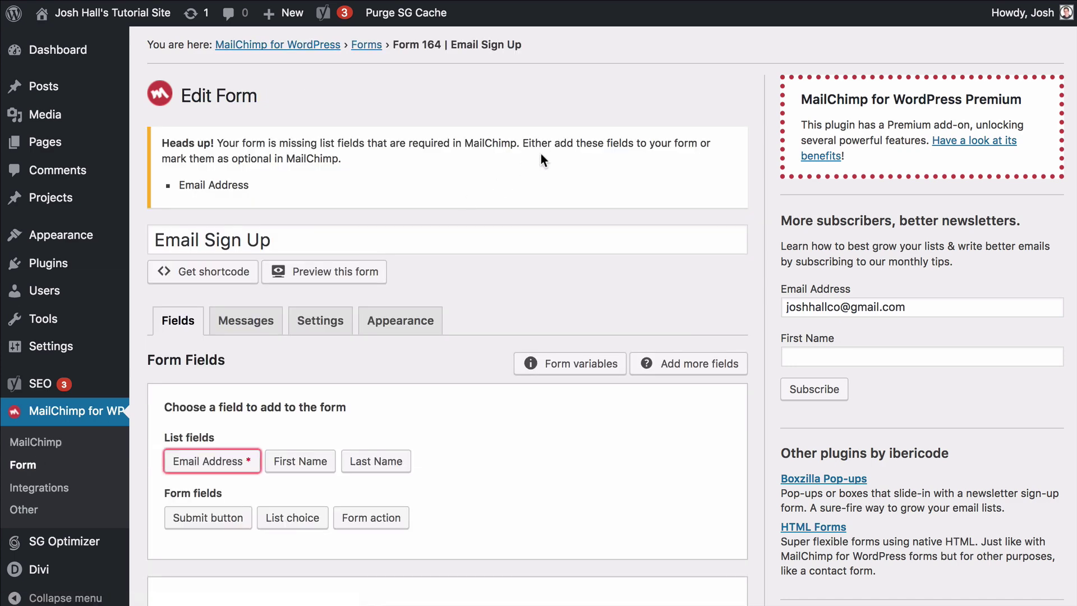
pyautogui.scroll(-3, 541, 154)
pyautogui.scroll(2, 540, 154)
pyautogui.scroll(-5, 486, 272)
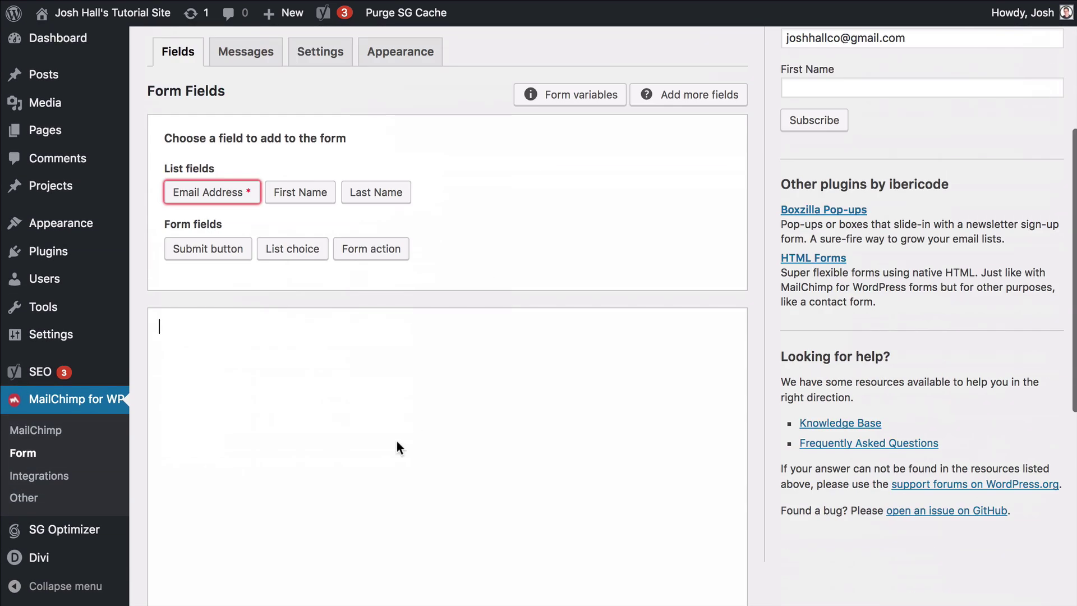
pyautogui.scroll(2, 396, 441)
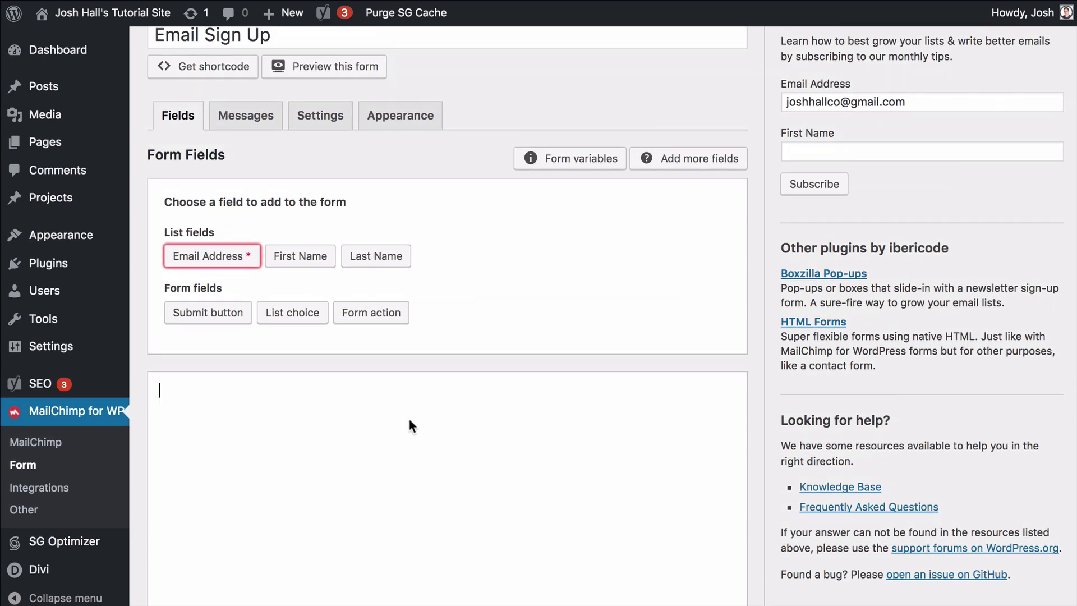
pyautogui.scroll(-1, 409, 419)
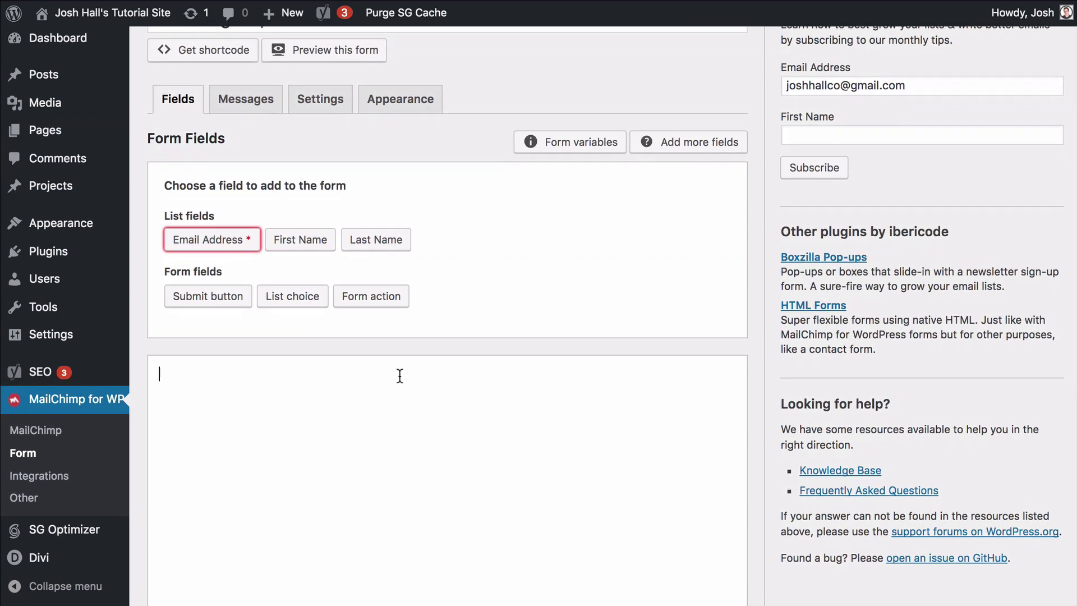
pyautogui.scroll(-1, 399, 376)
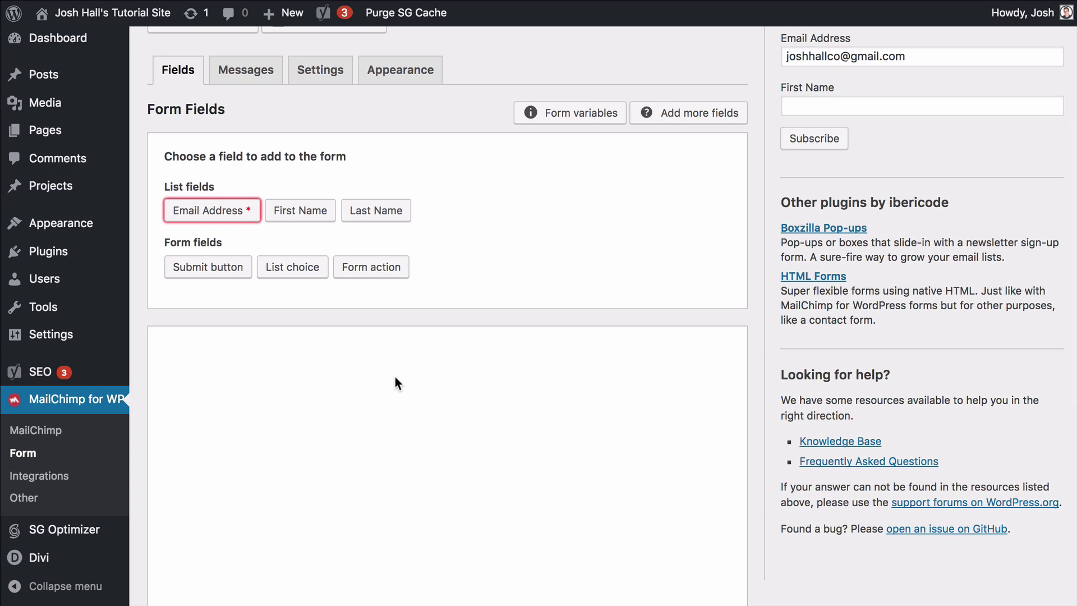
pyautogui.scroll(-1, 395, 376)
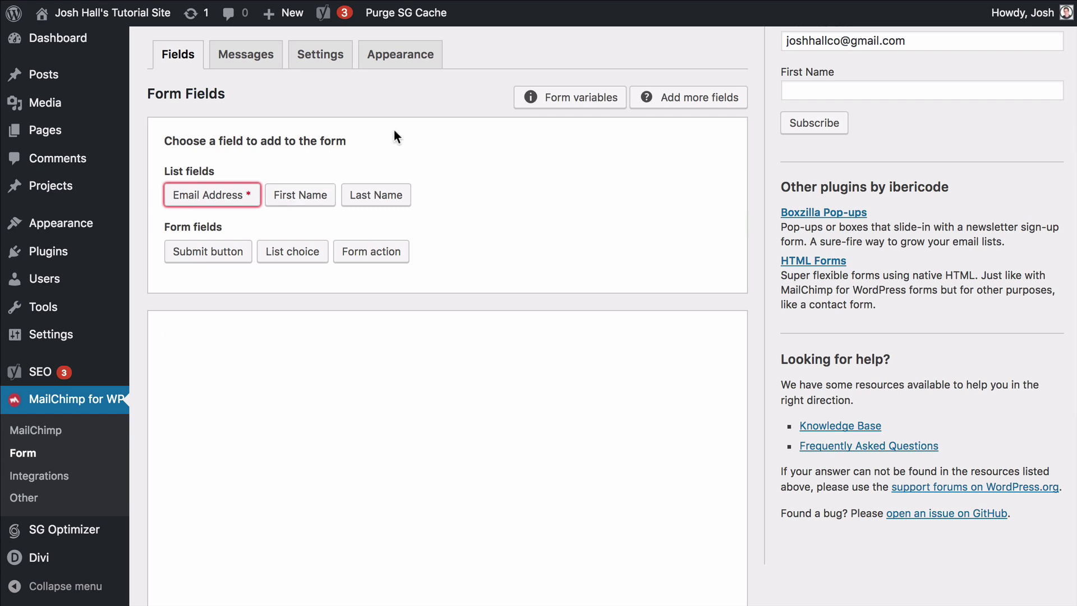
# Step: Add a required First Name field with placeholder 'Name', without paragraph tags, to the form code
pyautogui.click(303, 194)
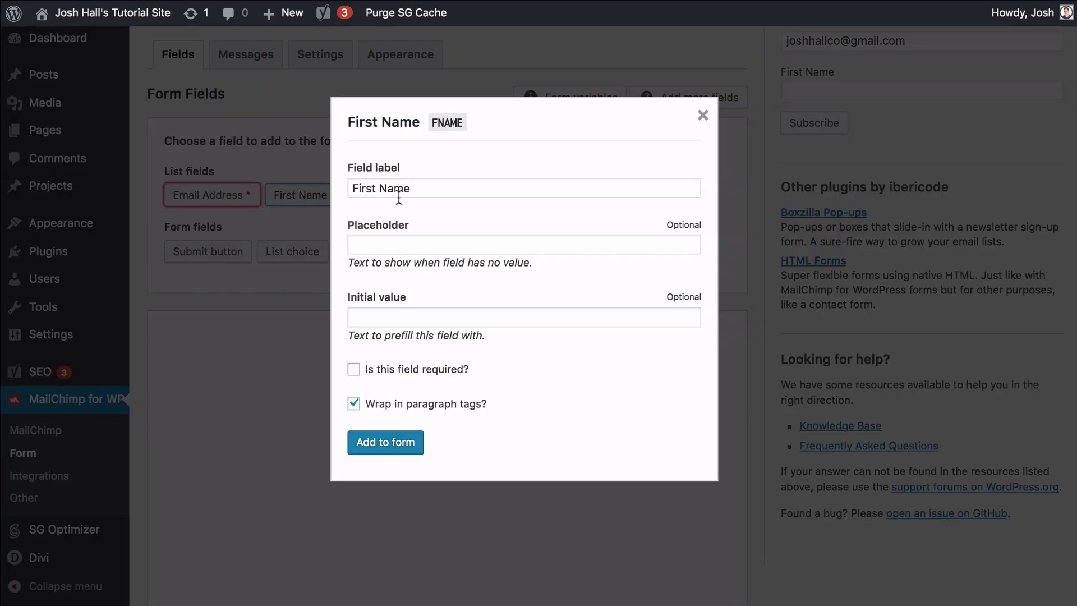
pyautogui.tripleClick(418, 190)
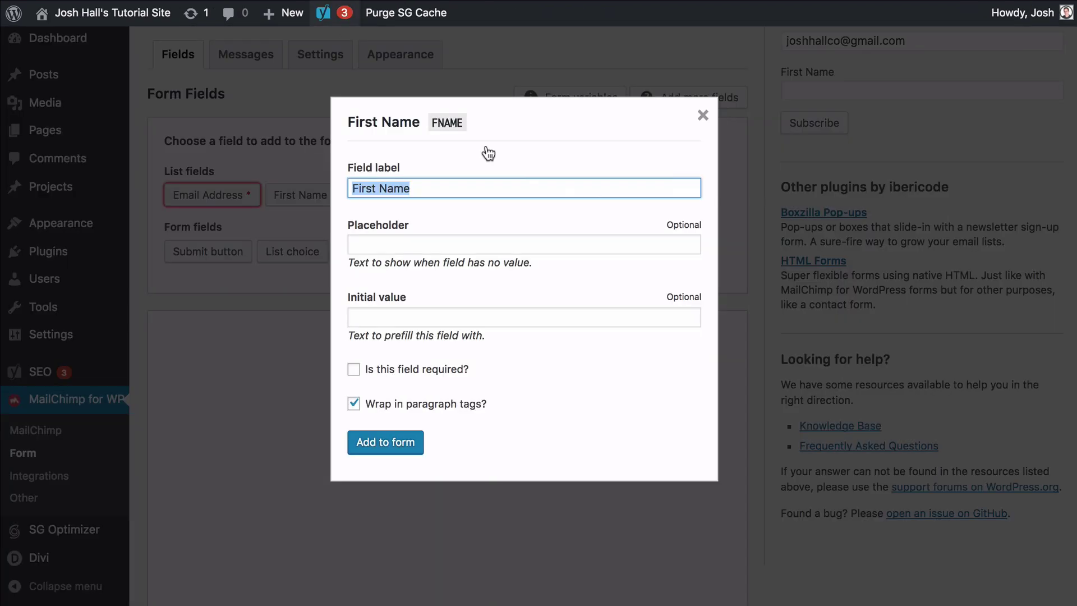
pyautogui.click(456, 254)
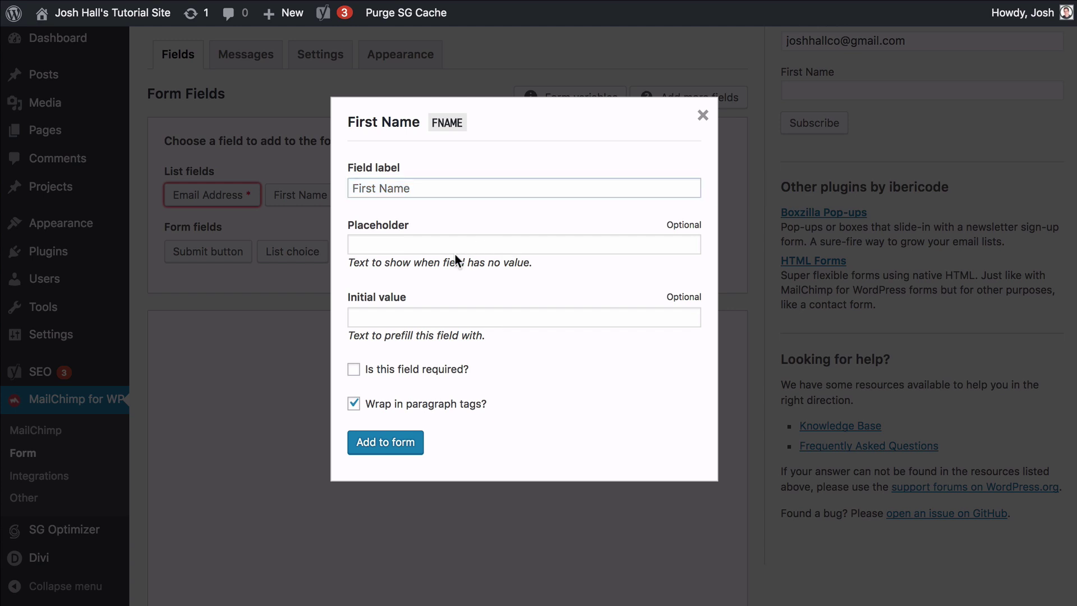
pyautogui.click(448, 244)
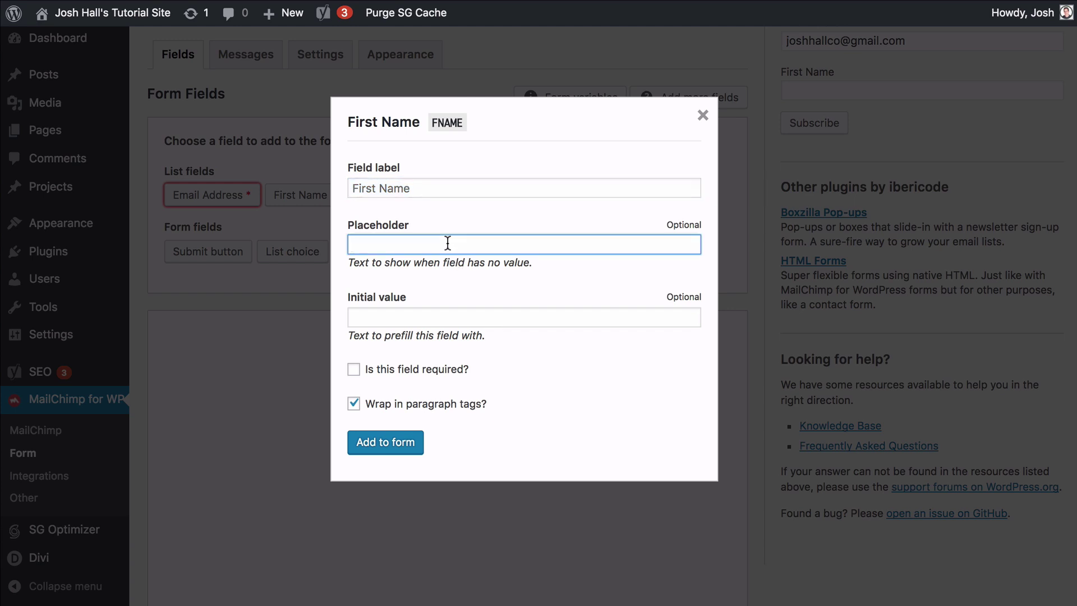
pyautogui.write('Name')
pyautogui.click(354, 370)
pyautogui.scroll(-1, 536, 358)
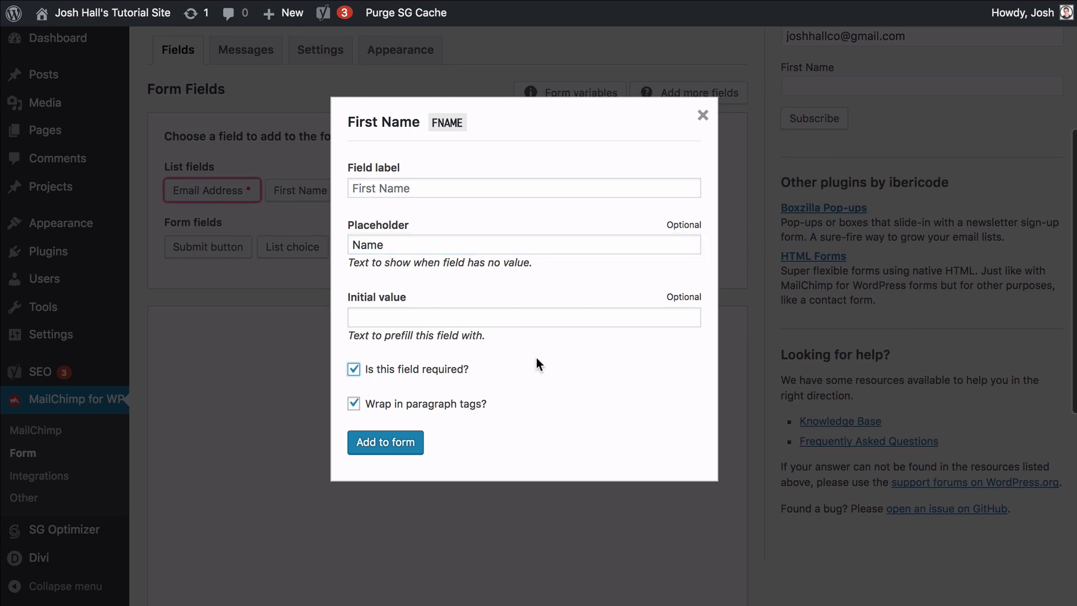
pyautogui.click(354, 405)
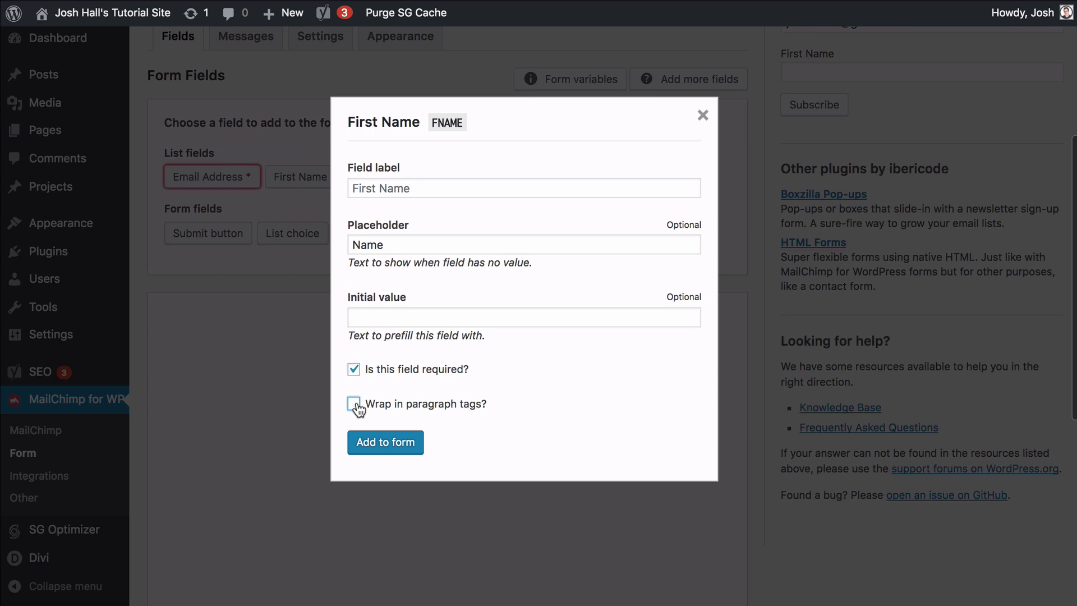
pyautogui.click(393, 449)
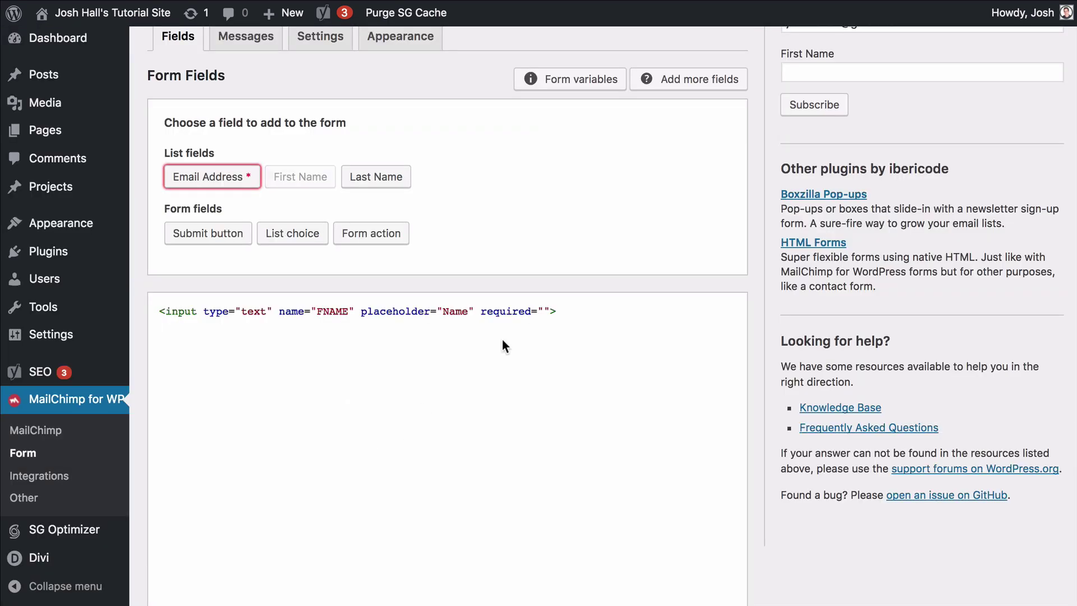
pyautogui.press('Return')
# Step: Add the Email Address field with placeholder 'Email', without paragraph tags, below the name input
pyautogui.click(217, 179)
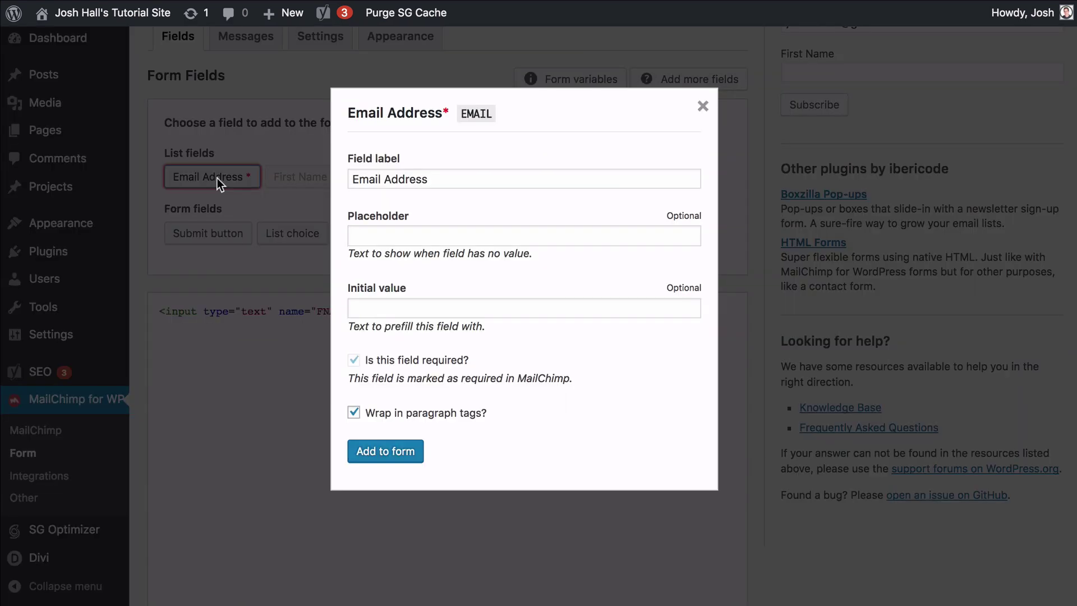
pyautogui.tripleClick(454, 177)
pyautogui.click(437, 235)
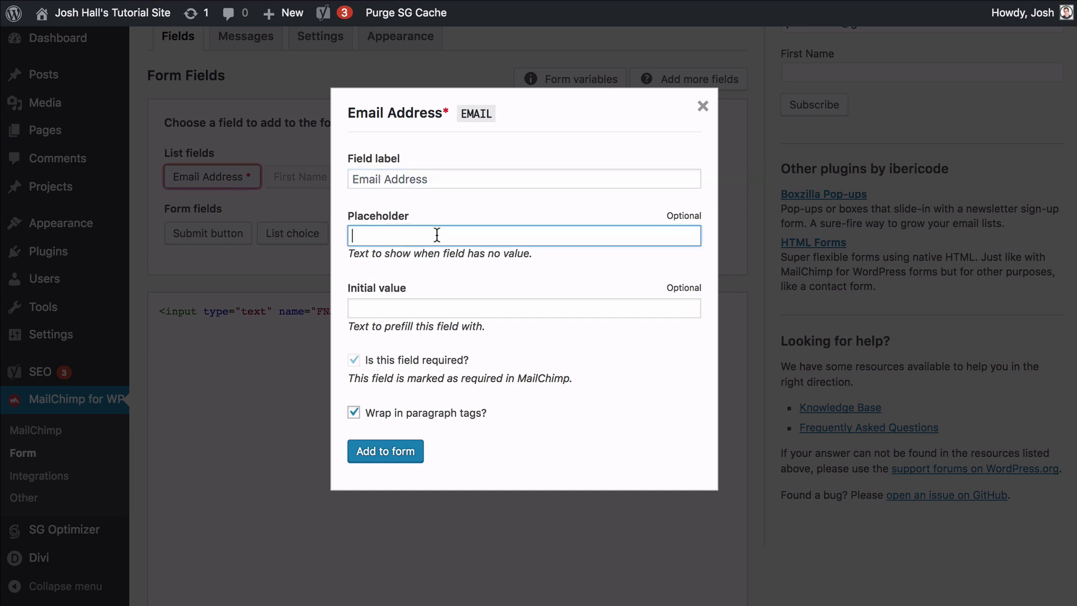
pyautogui.write('Email')
pyautogui.click(354, 413)
pyautogui.click(373, 450)
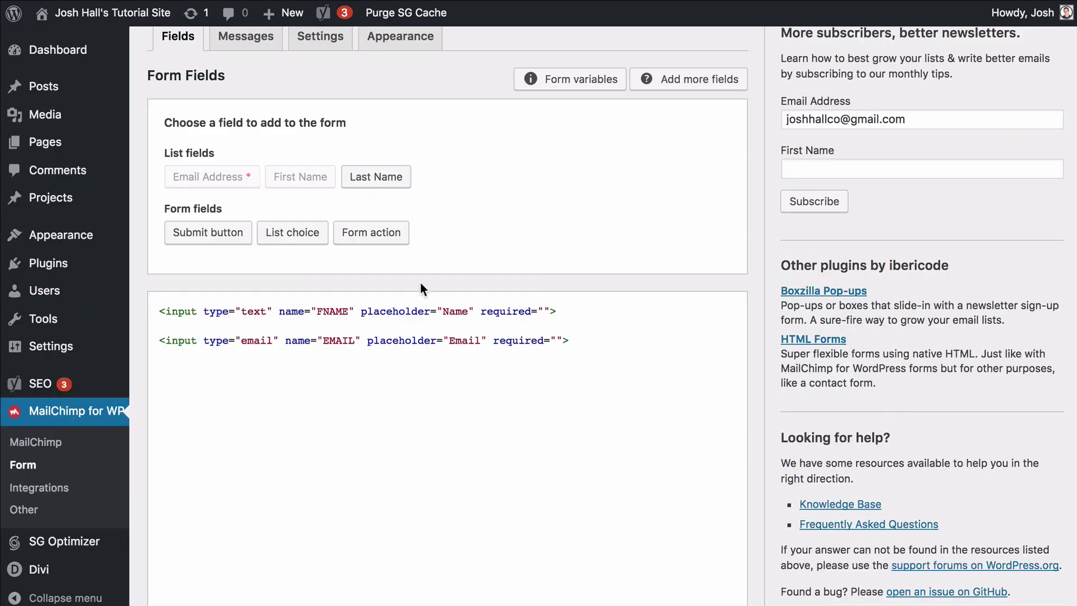
# Step: Add a 'Get The Goods!' submit button without paragraph tags to the form code
pyautogui.click(217, 232)
pyautogui.doubleClick(464, 261)
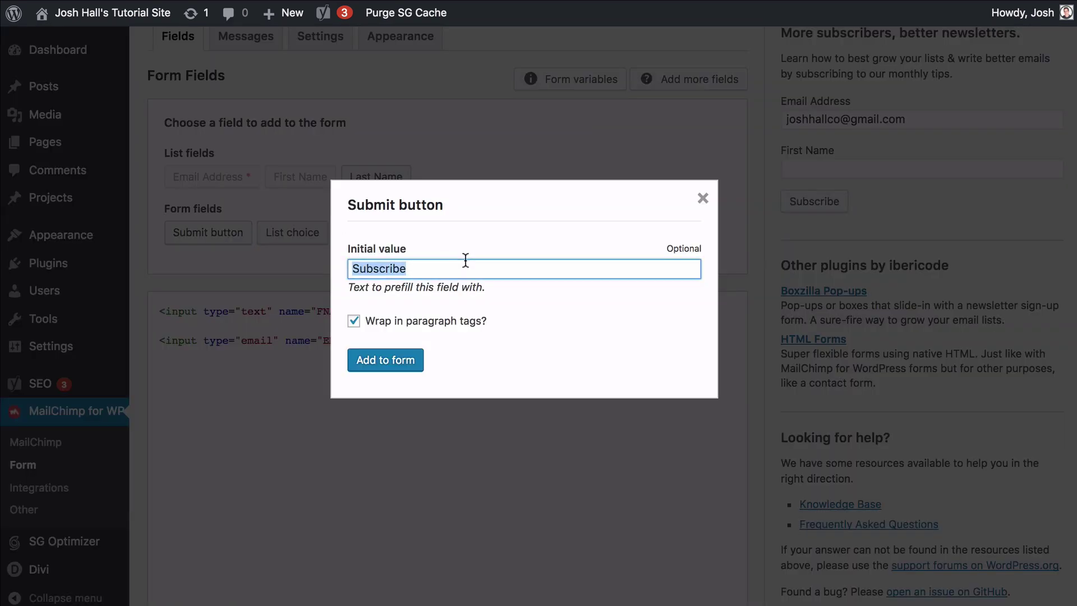
pyautogui.write('G')
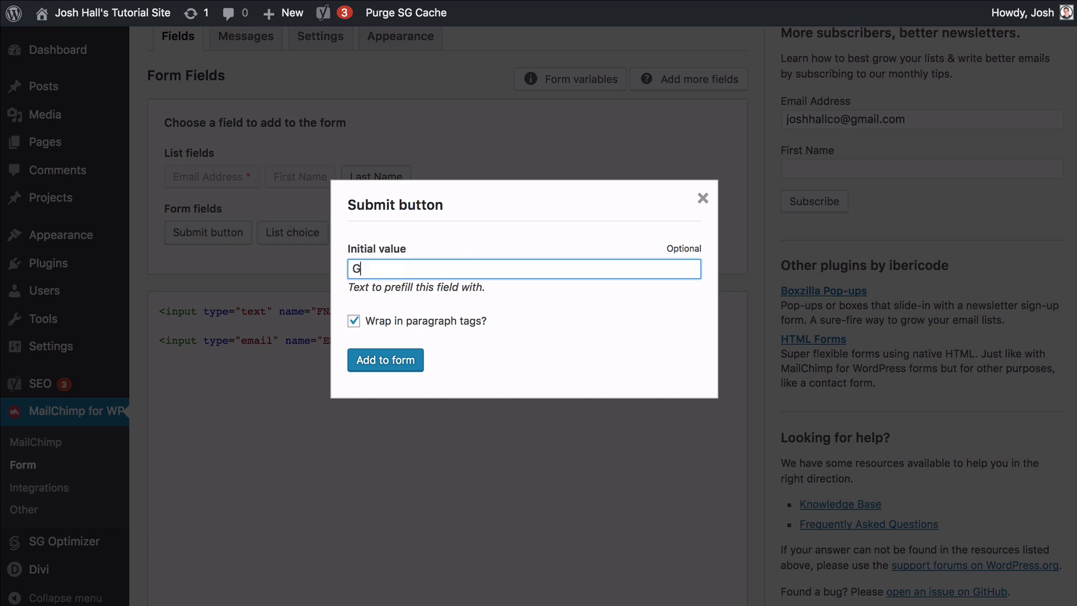
pyautogui.write('et The Goods!')
pyautogui.click(354, 321)
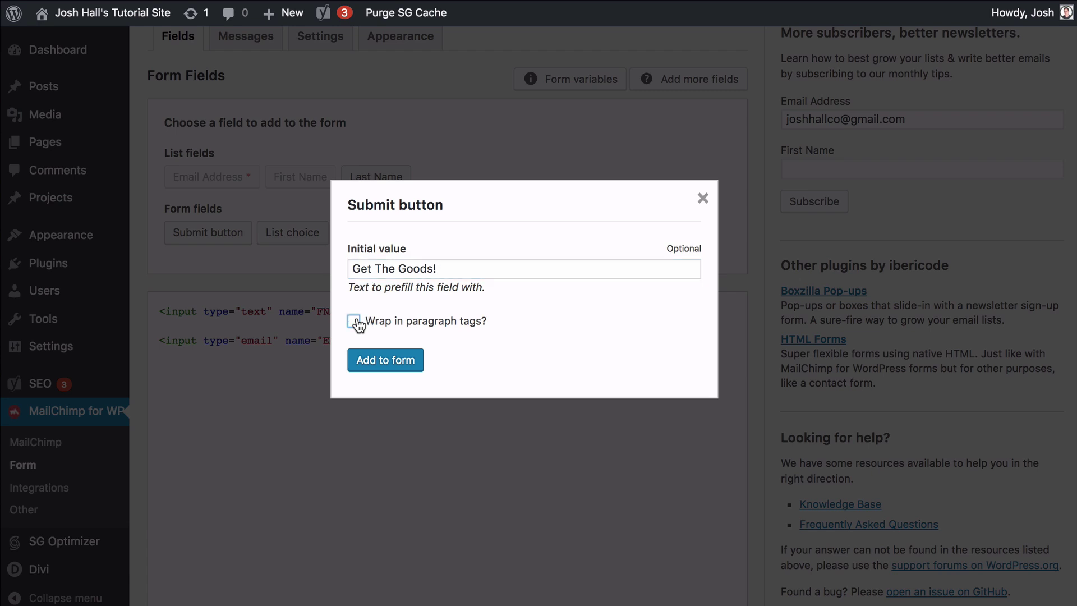
pyautogui.click(385, 360)
# Step: Save the form changes
pyautogui.scroll(-2, 554, 337)
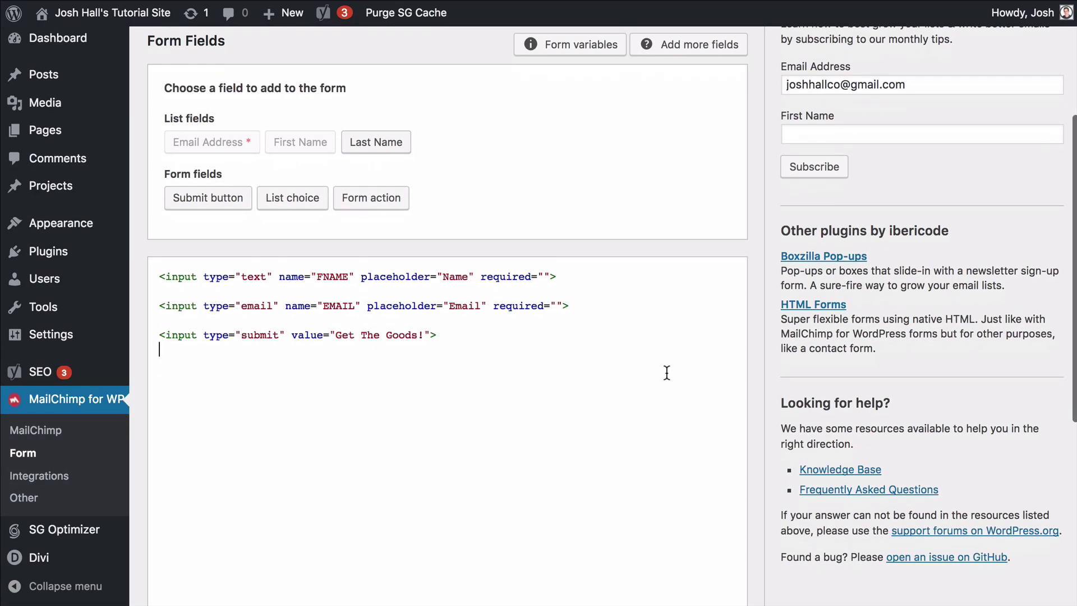
pyautogui.scroll(-2, 547, 340)
pyautogui.scroll(-1, 507, 280)
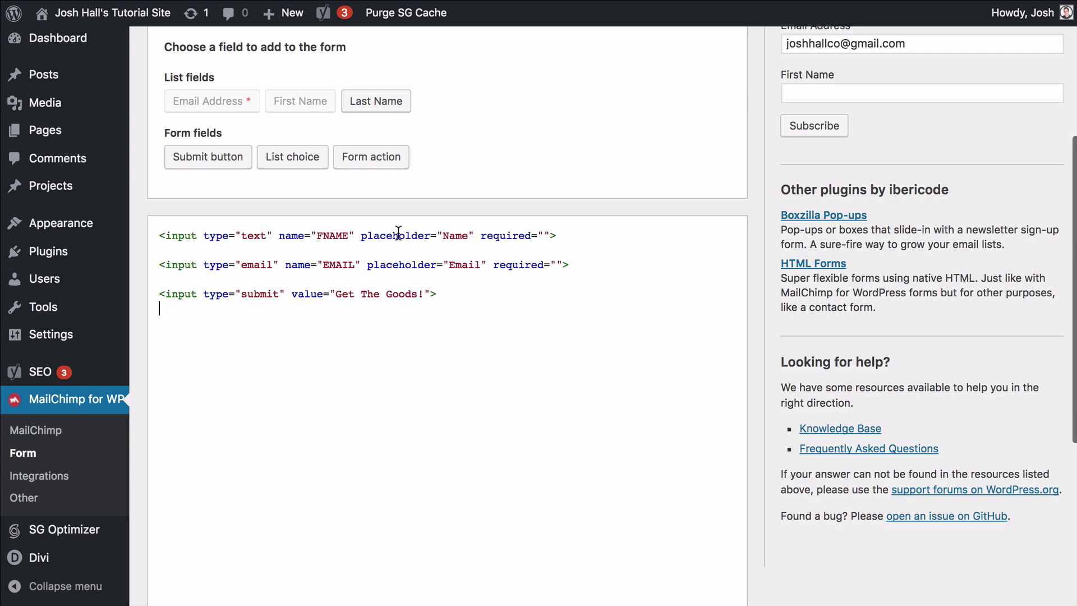
pyautogui.scroll(-1, 493, 255)
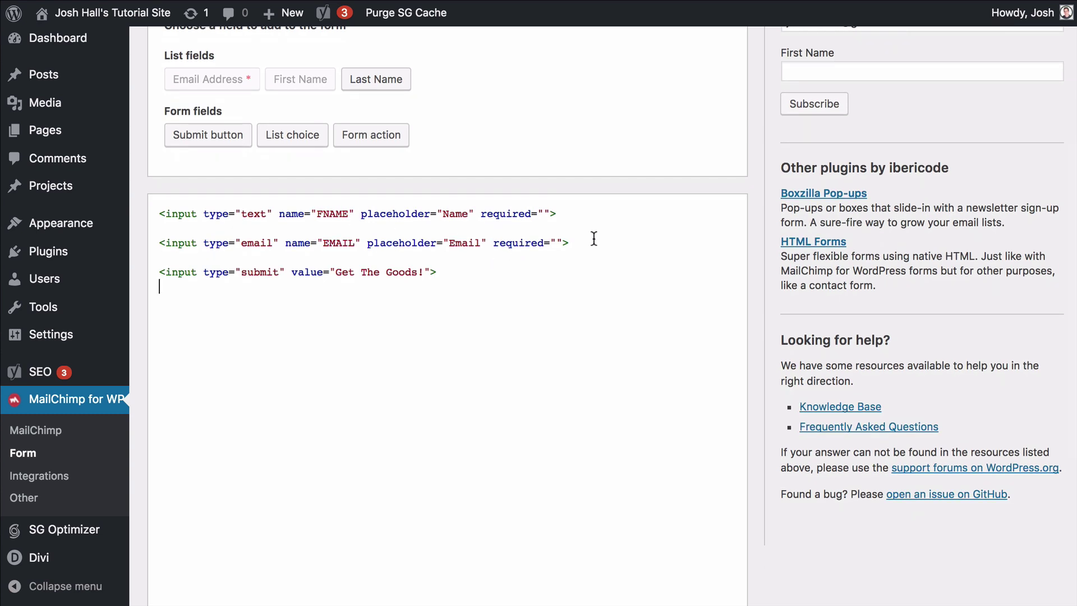
pyautogui.scroll(-3, 599, 238)
pyautogui.click(191, 527)
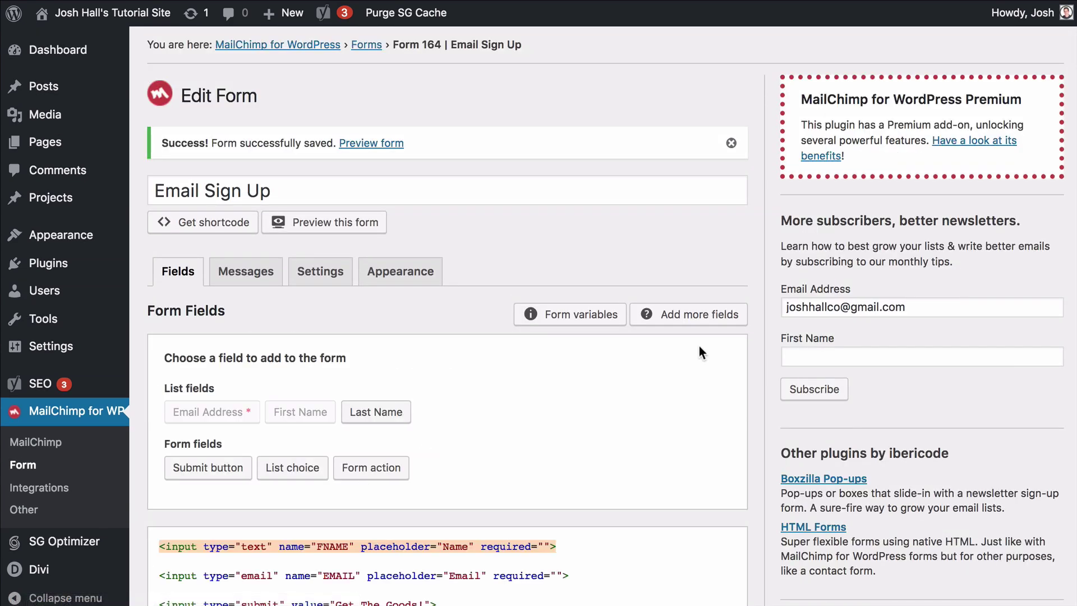
# Step: Select and copy the form's shortcode [mc4wp_form id="164"]
pyautogui.scroll(-10, 743, 325)
pyautogui.scroll(-4, 742, 330)
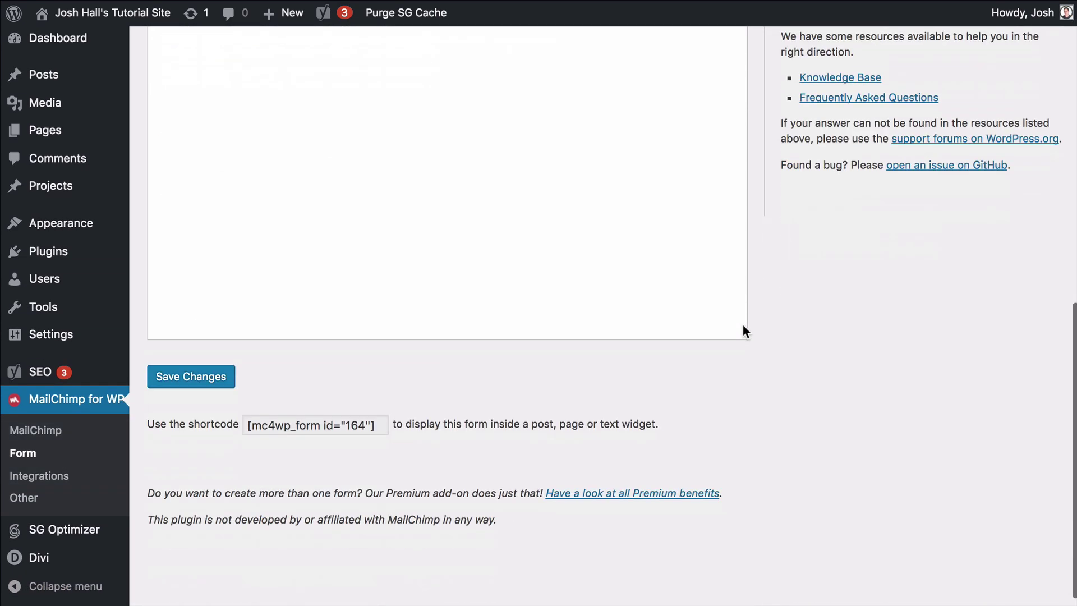
pyautogui.click(335, 428)
pyautogui.hotkey('ctrl', 'c')
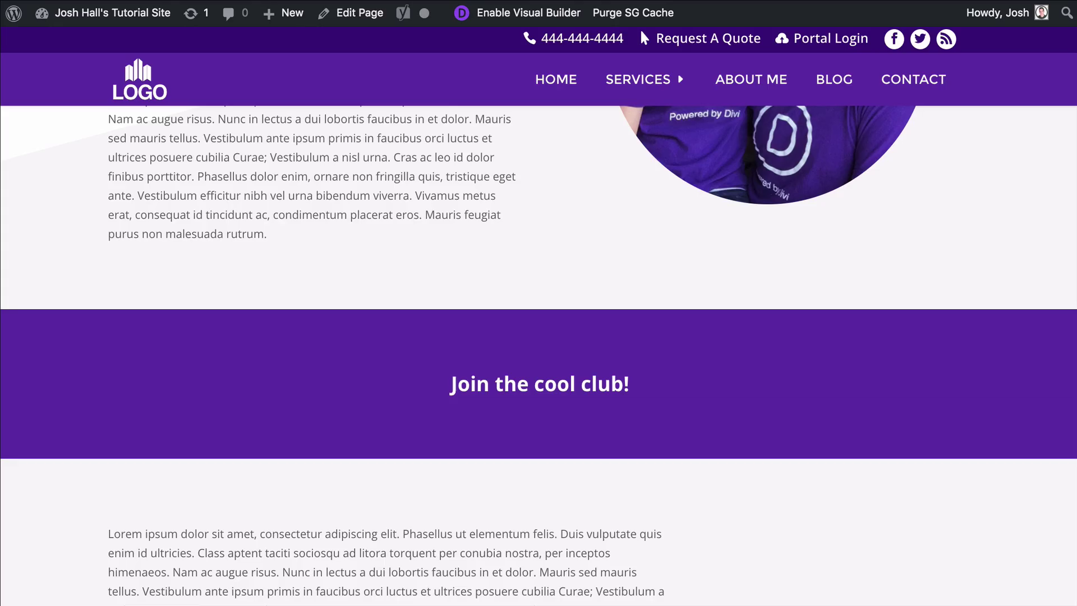
pyautogui.scroll(2, 567, 264)
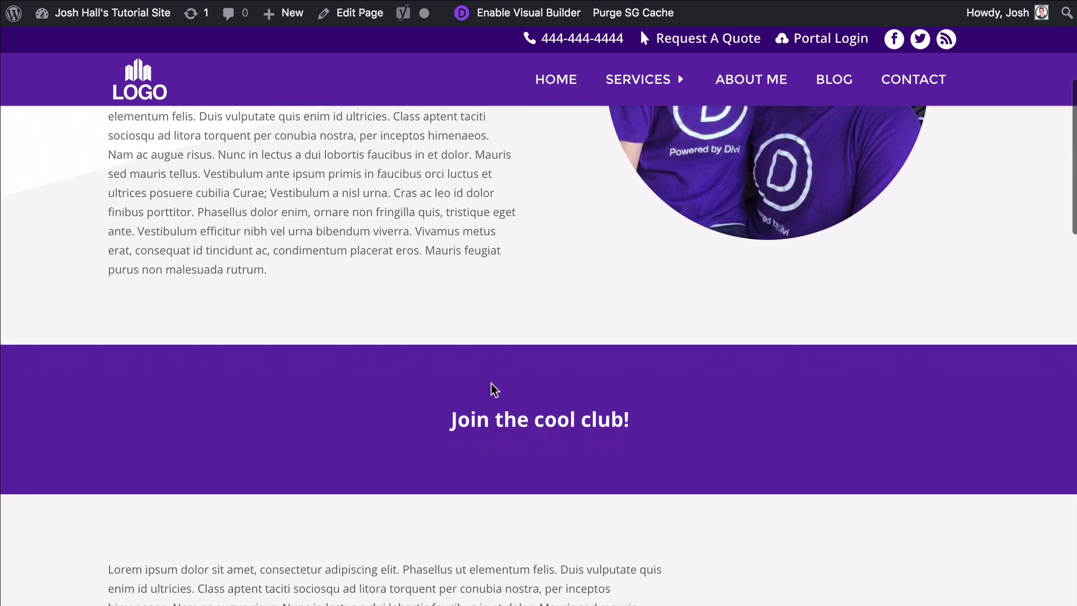
# Step: Enable the Divi Visual Builder and duplicate the 'Join the cool club!' text module, opening its settings
pyautogui.scroll(4, 533, 443)
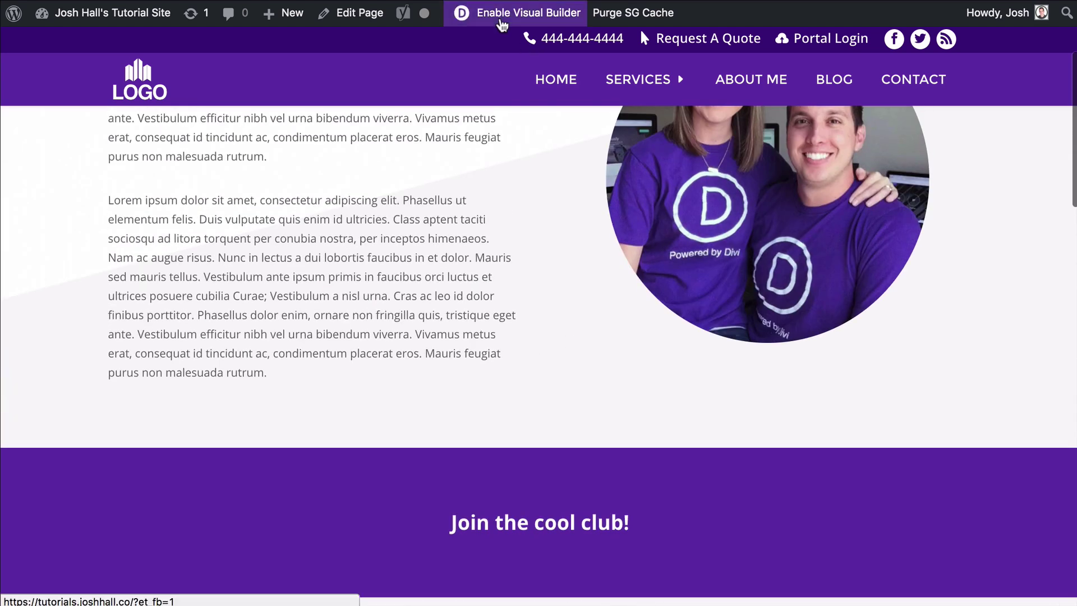
pyautogui.click(502, 25)
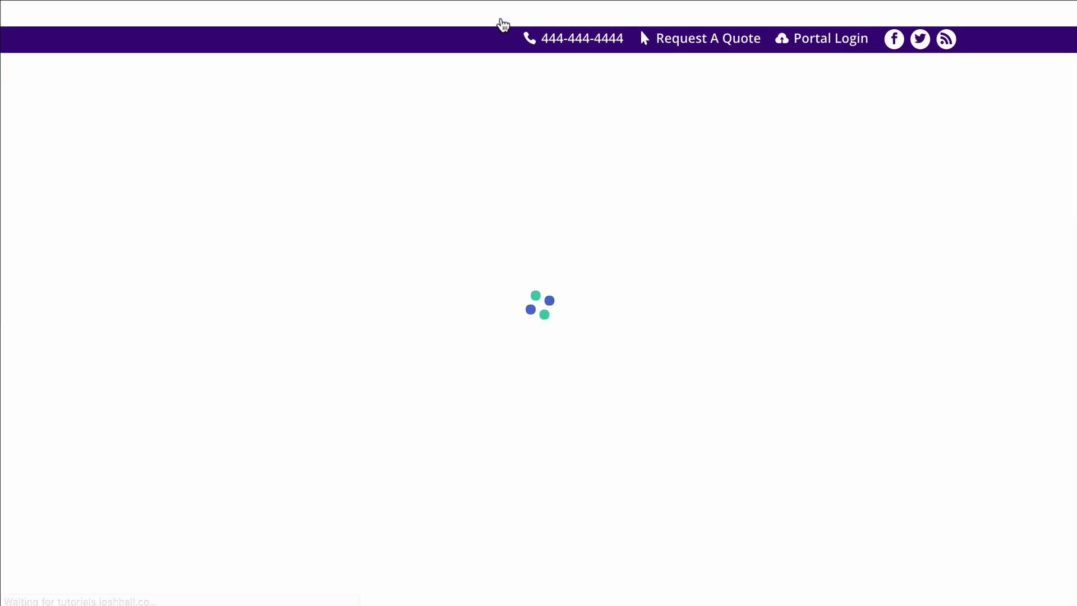
pyautogui.scroll(-3, 539, 168)
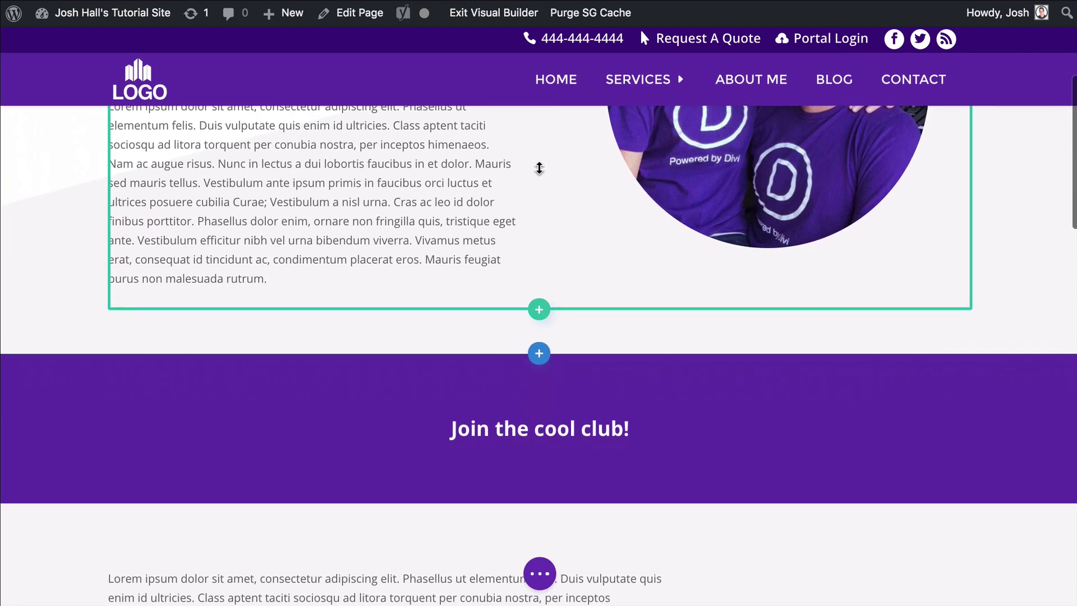
pyautogui.moveTo(539, 421)
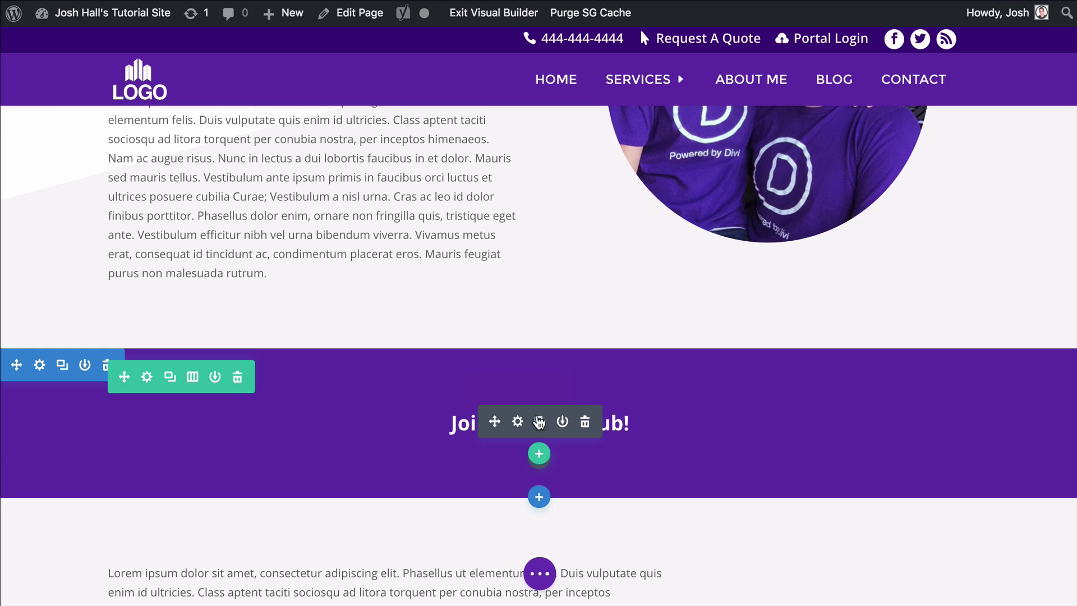
pyautogui.click(540, 421)
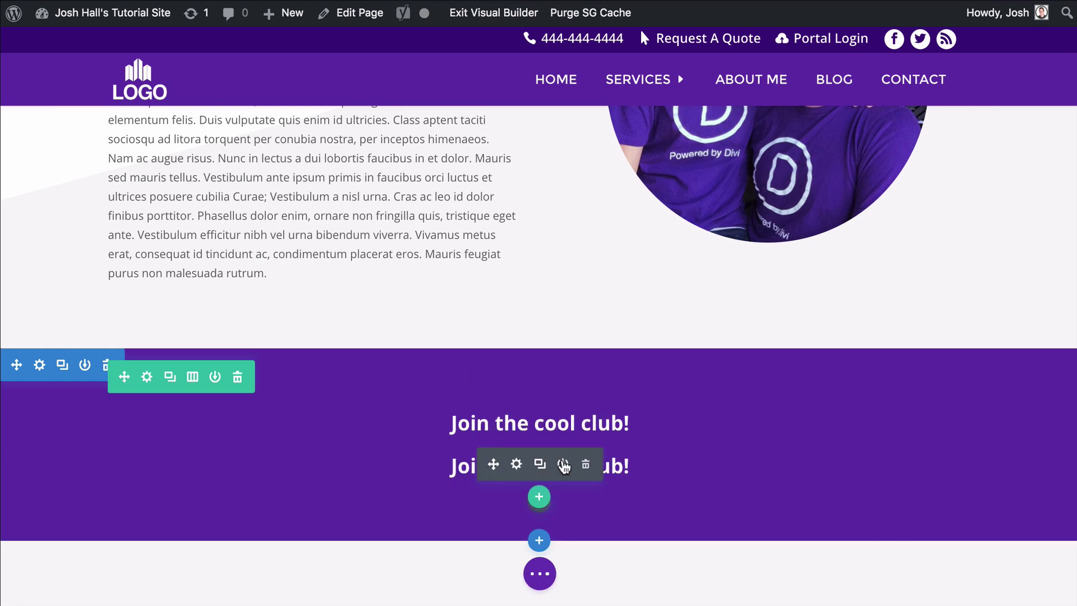
pyautogui.click(515, 463)
pyautogui.click(515, 462)
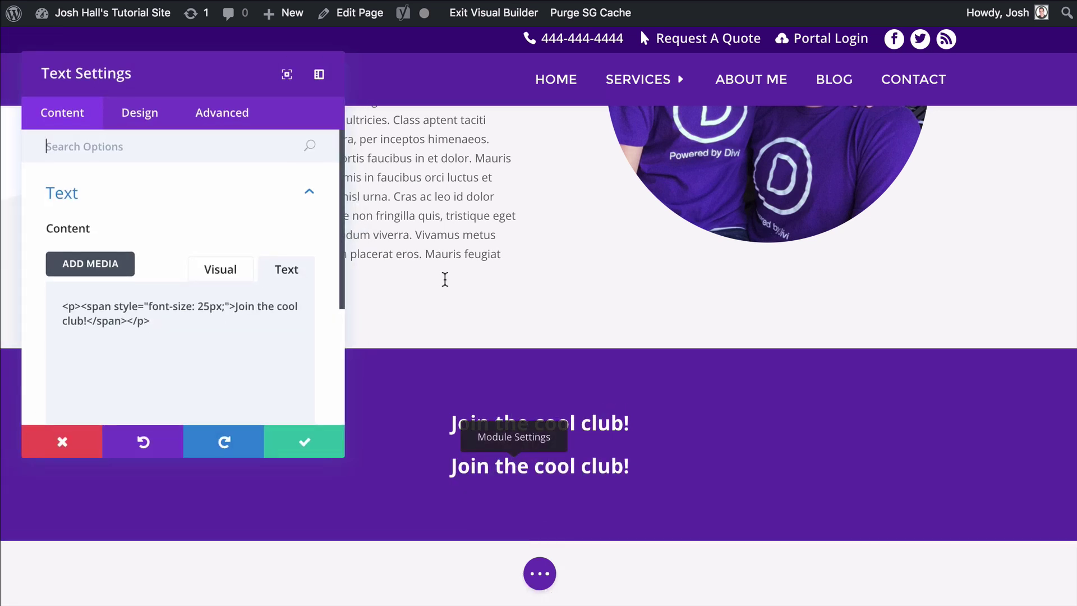
# Step: Replace the duplicated module's content with the pasted form shortcode and apply the changes
pyautogui.tripleClick(239, 295)
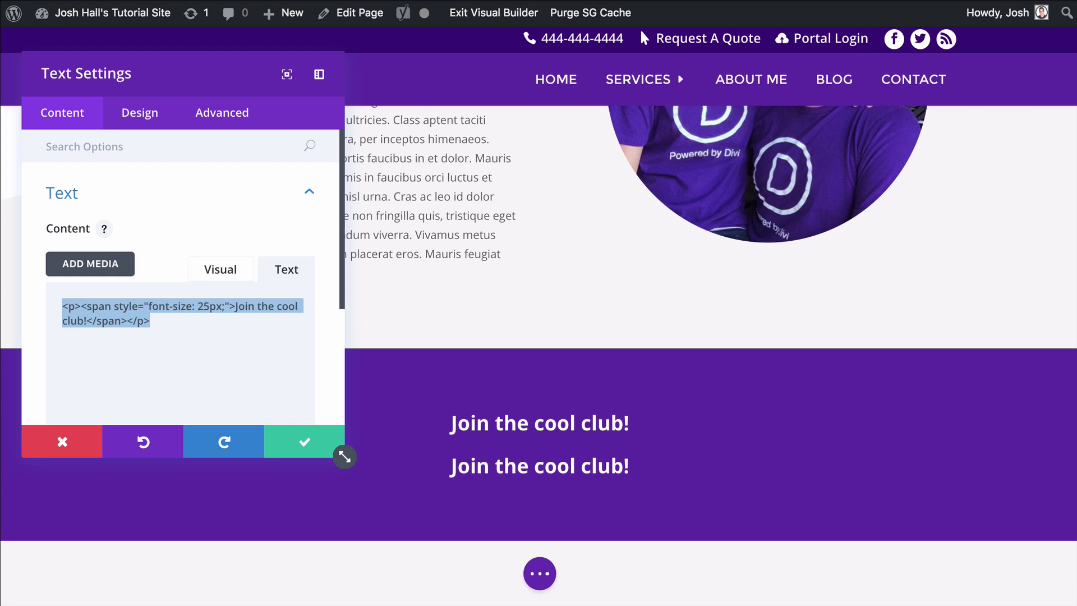
pyautogui.press('BackSpace')
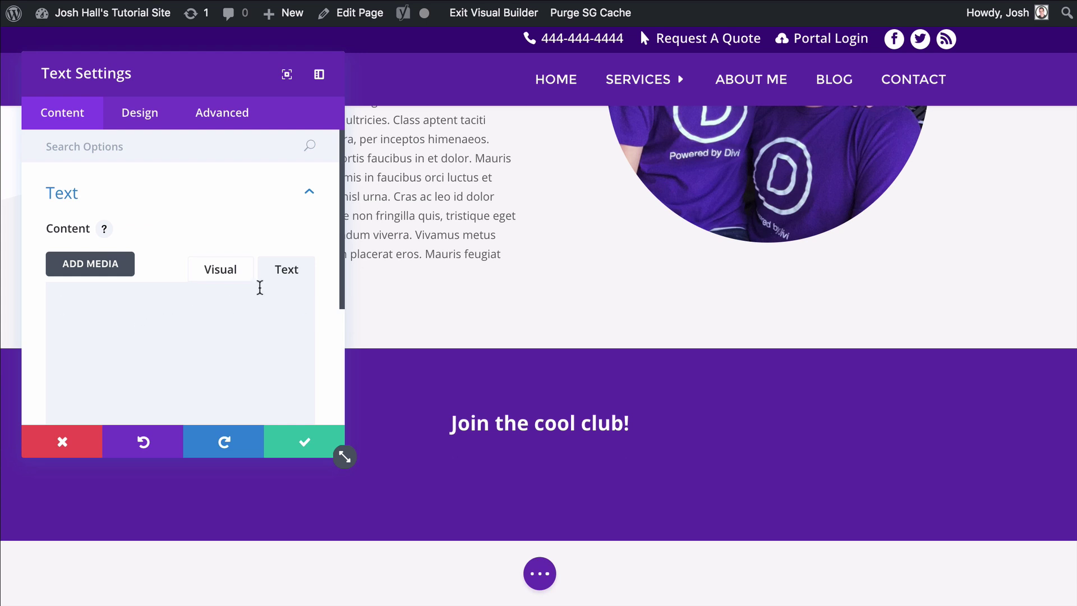
pyautogui.click(223, 275)
pyautogui.click(296, 271)
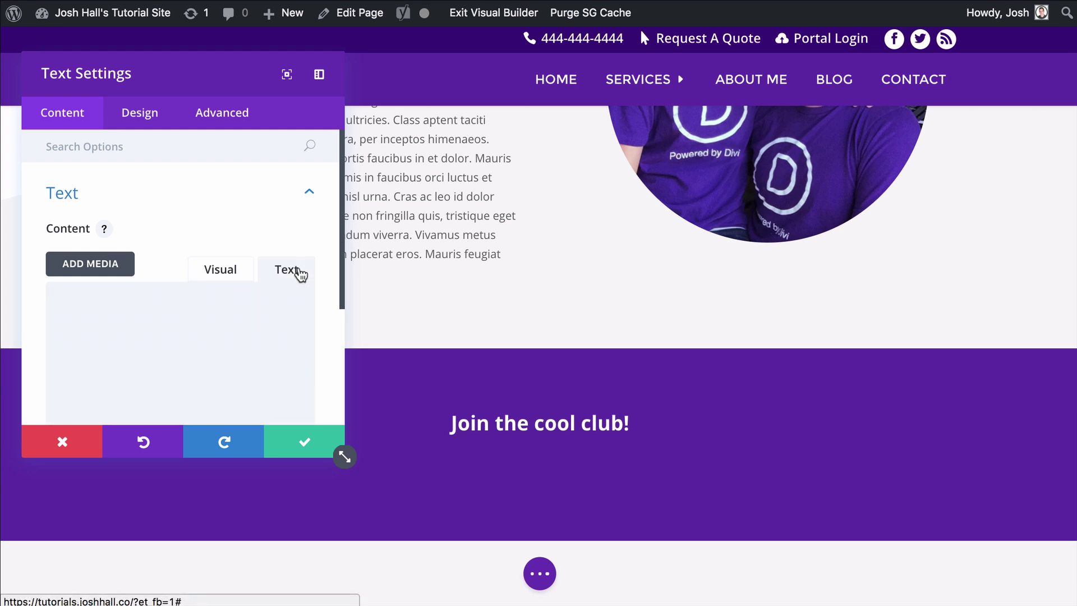
pyautogui.click(251, 308)
pyautogui.hotkey('ctrl', 'v')
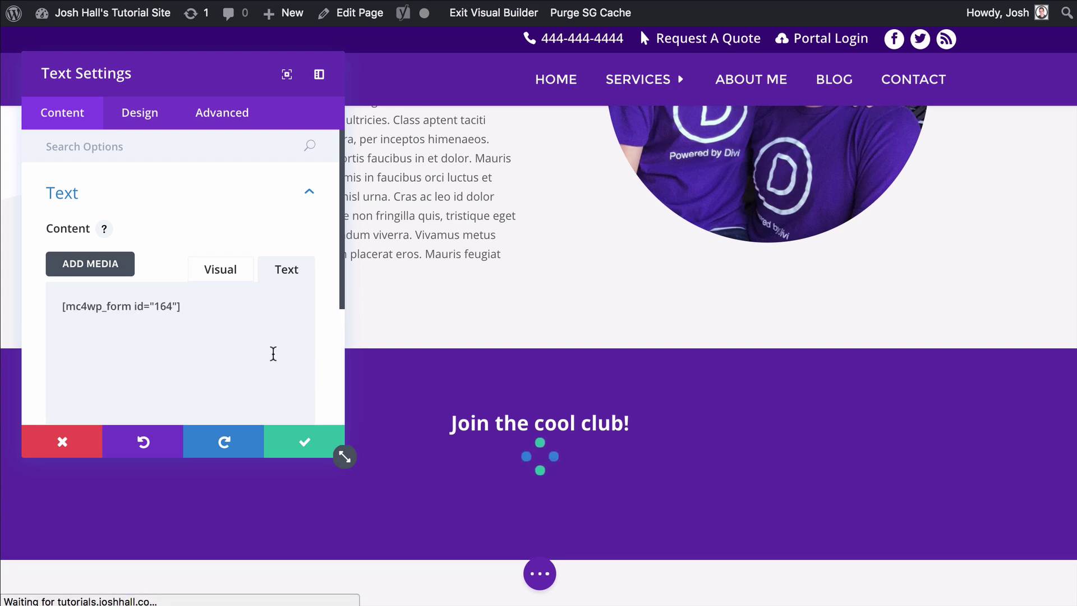
pyautogui.click(300, 441)
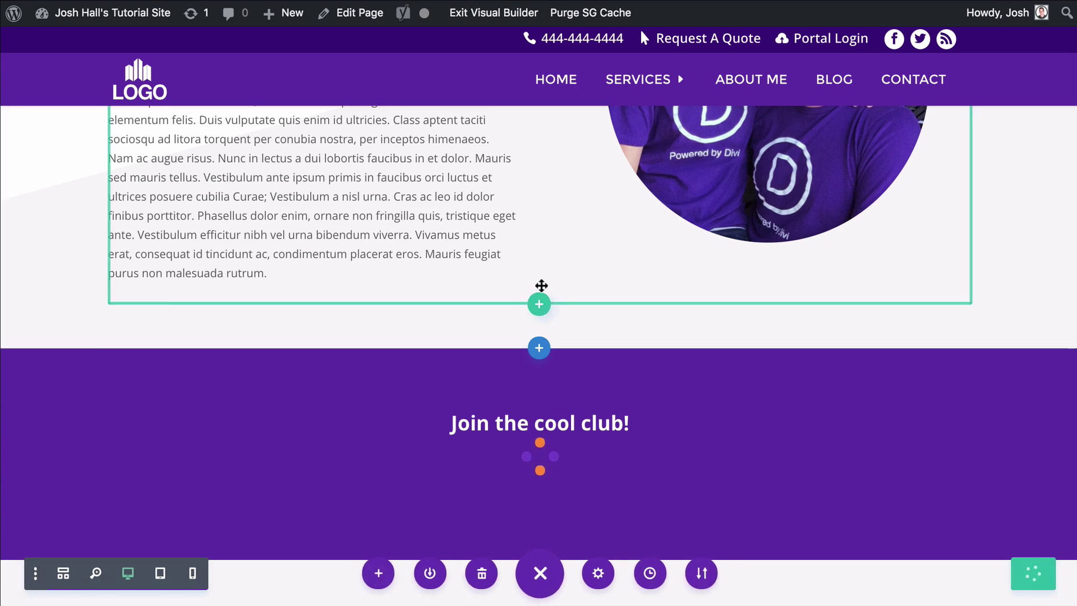
pyautogui.click(500, 20)
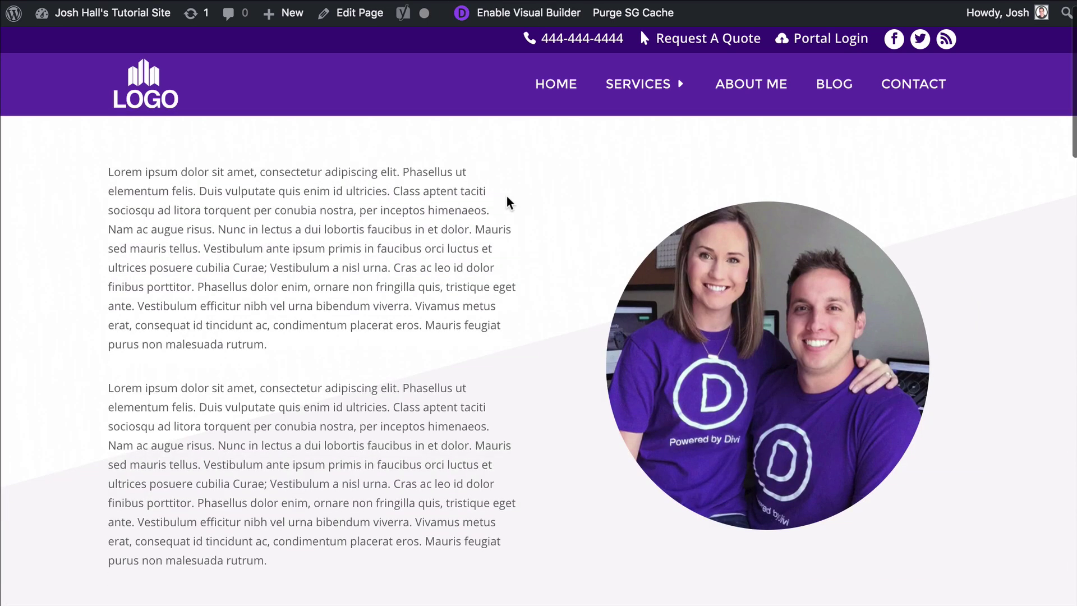
pyautogui.scroll(-6, 506, 196)
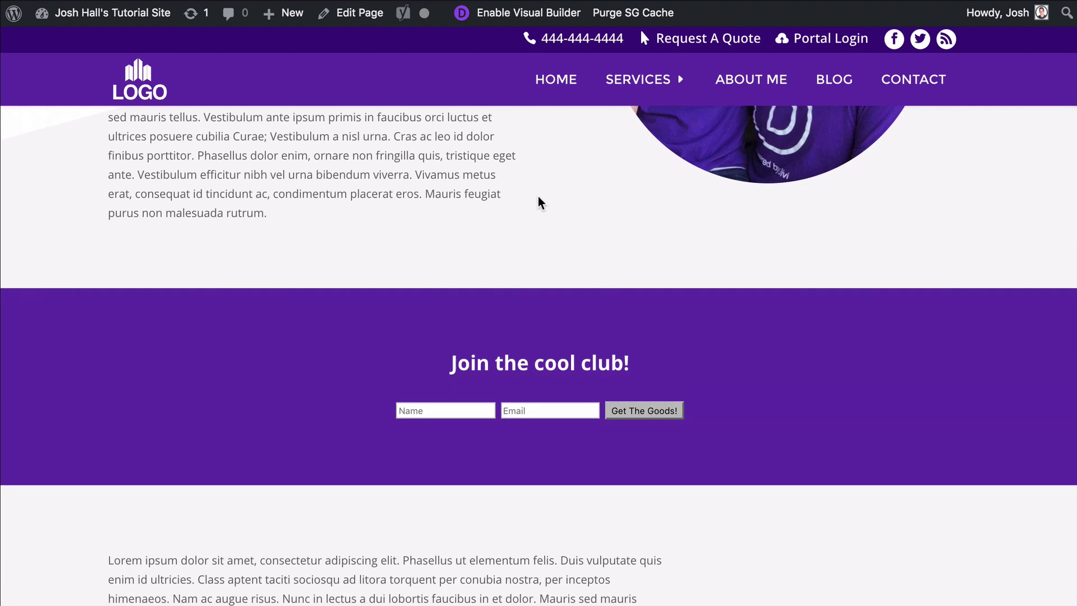
pyautogui.scroll(-1, 537, 196)
pyautogui.click(435, 379)
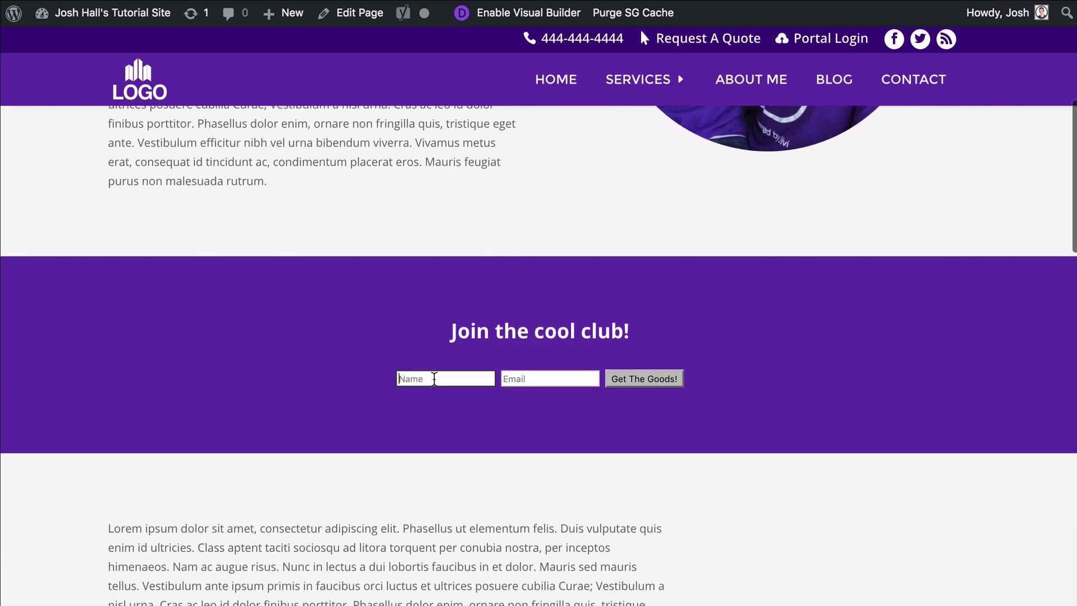
pyautogui.click(558, 378)
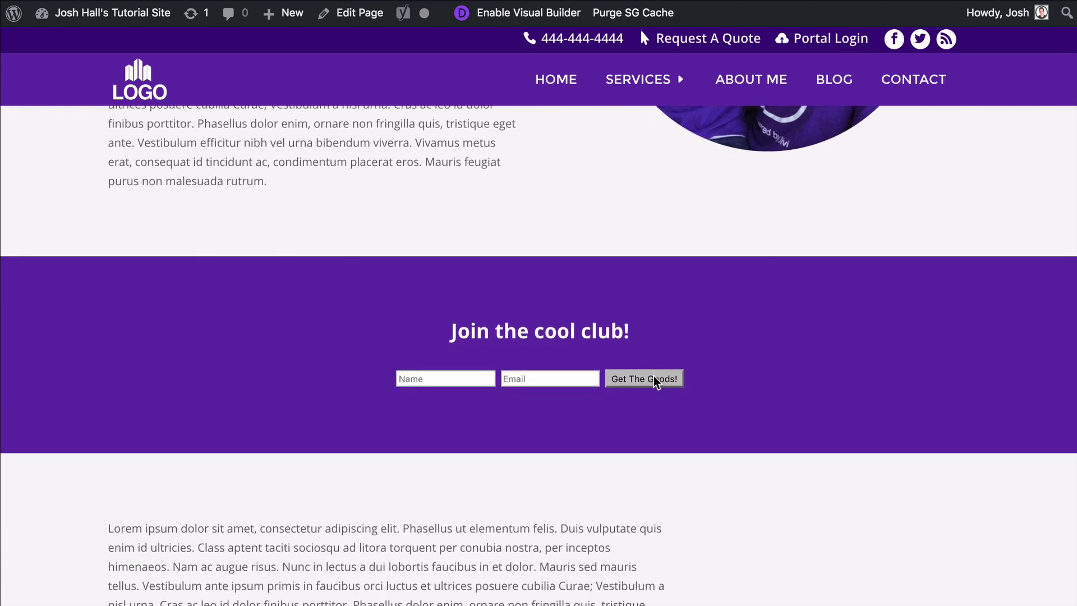
pyautogui.scroll(-1, 816, 297)
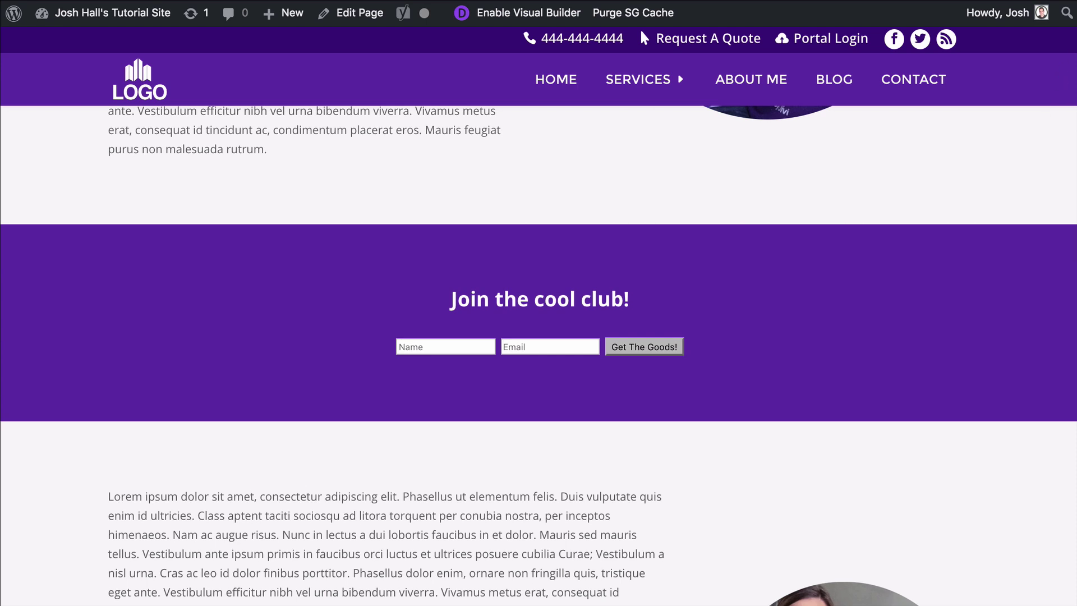
# Step: Paste the prepared Mailchimp form CSS into the site's CSS file in BBEdit
pyautogui.press('super+Tab')
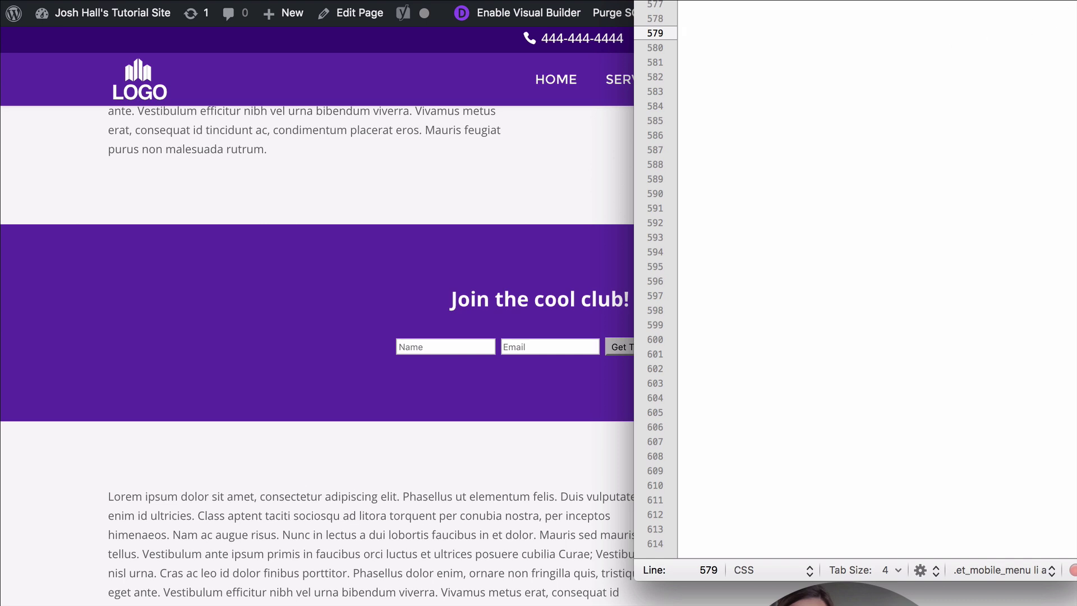
pyautogui.scroll(1, 753, 84)
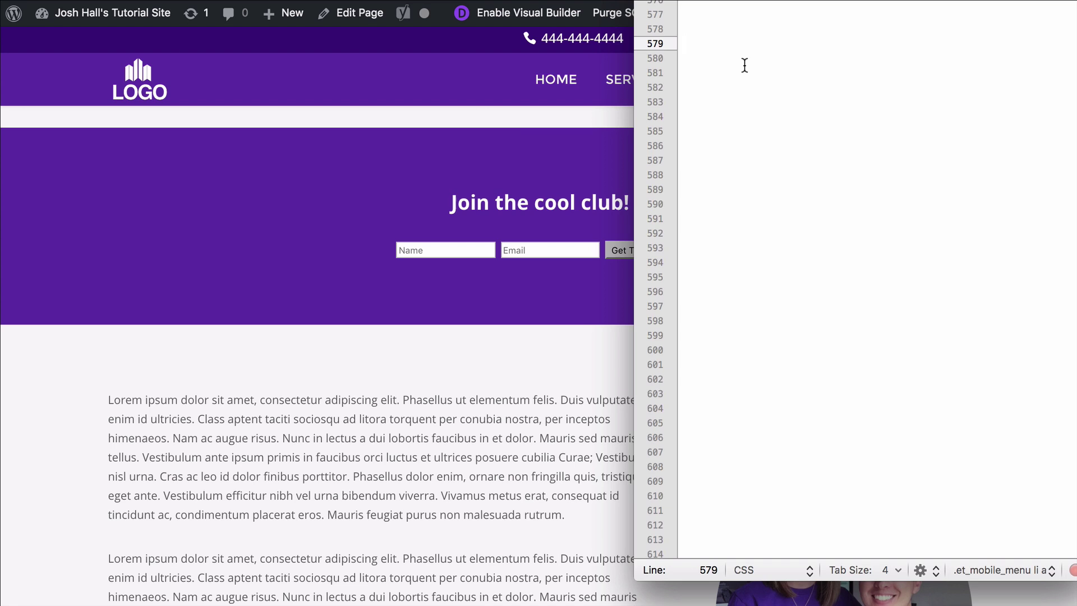
pyautogui.hotkey('ctrl', 'v')
# Step: Remove the extra blank line below the comment and return to the browser
pyautogui.scroll(10, 752, 110)
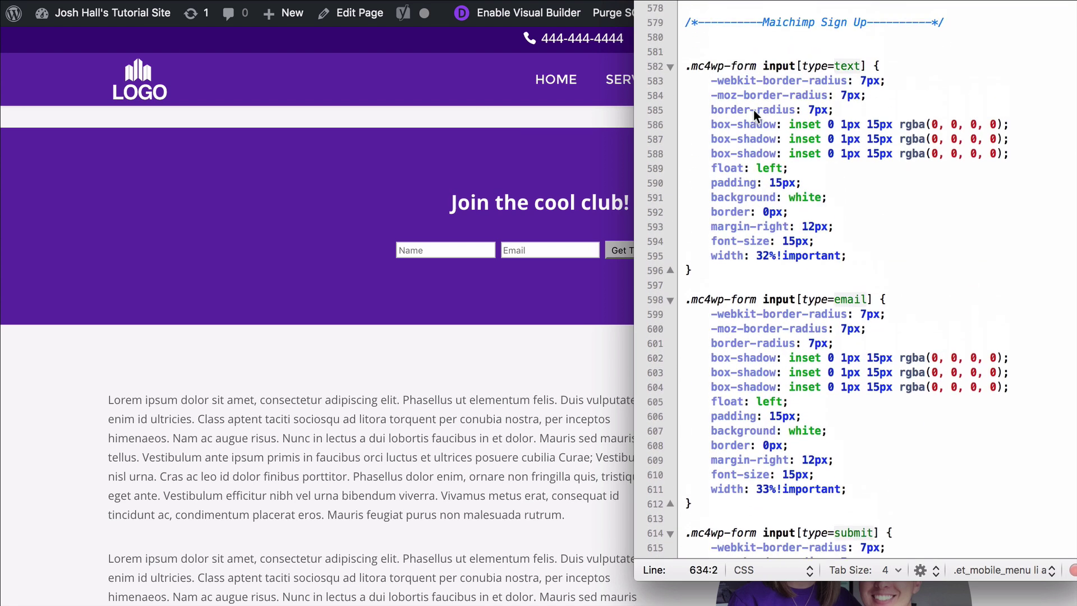
pyautogui.scroll(-1, 753, 110)
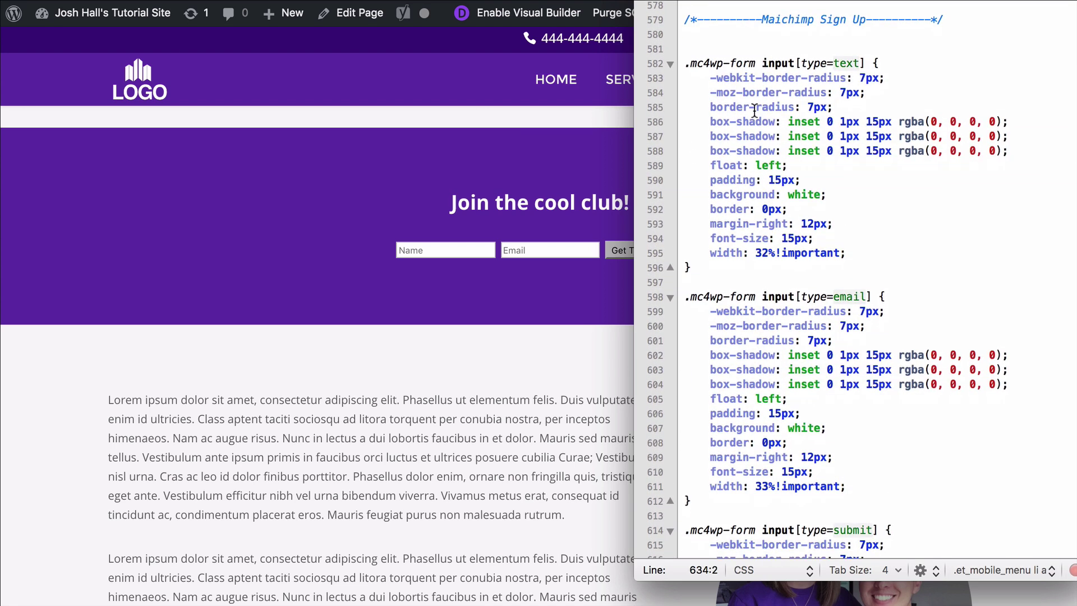
pyautogui.scroll(-1, 754, 110)
pyautogui.scroll(2, 756, 110)
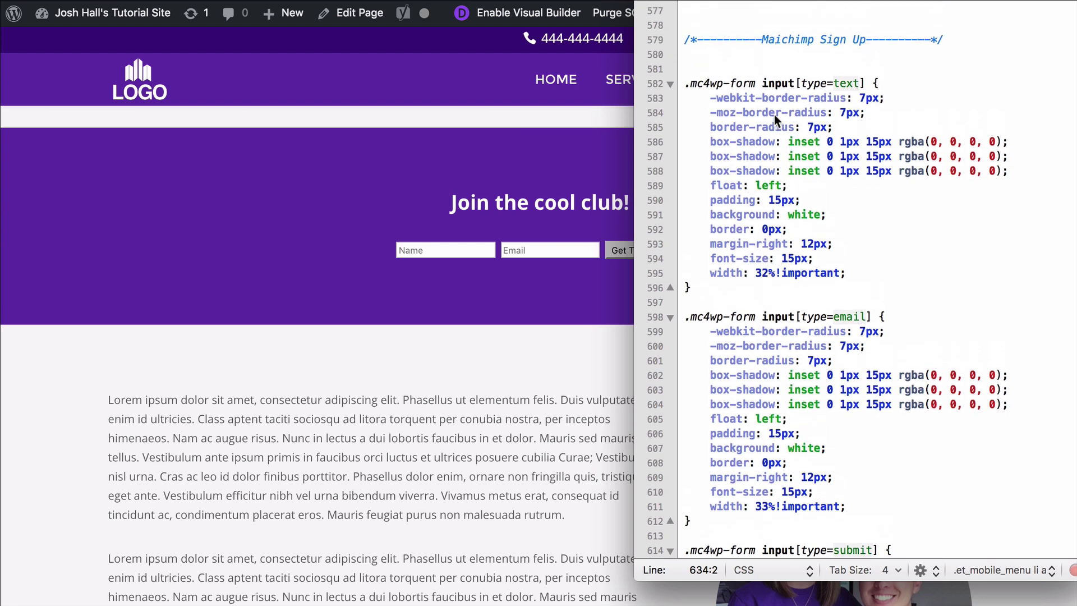
pyautogui.scroll(-1, 757, 114)
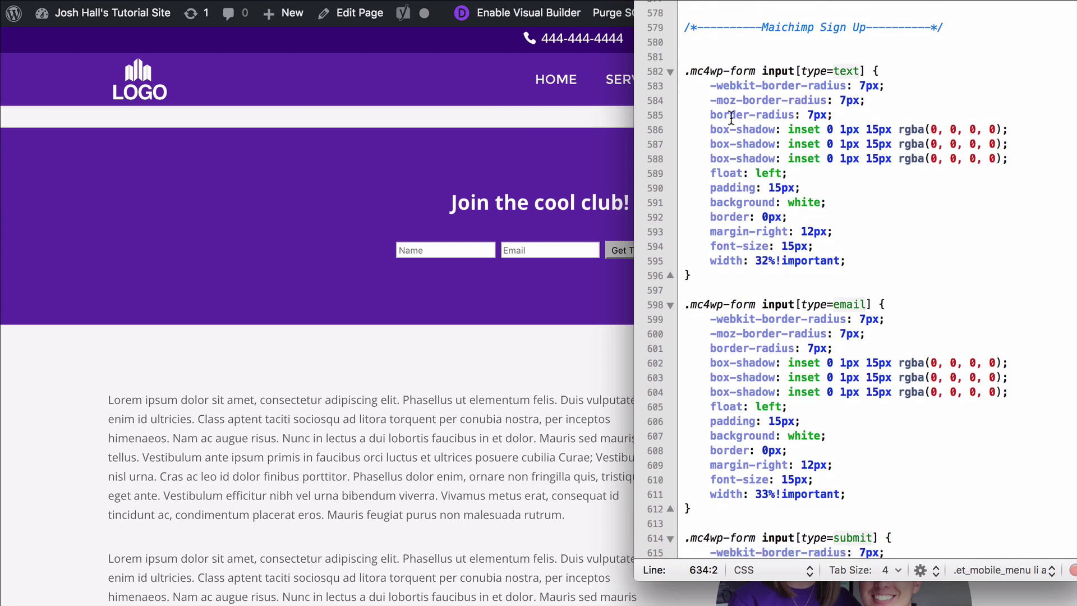
pyautogui.click(728, 50)
pyautogui.press('BackSpace')
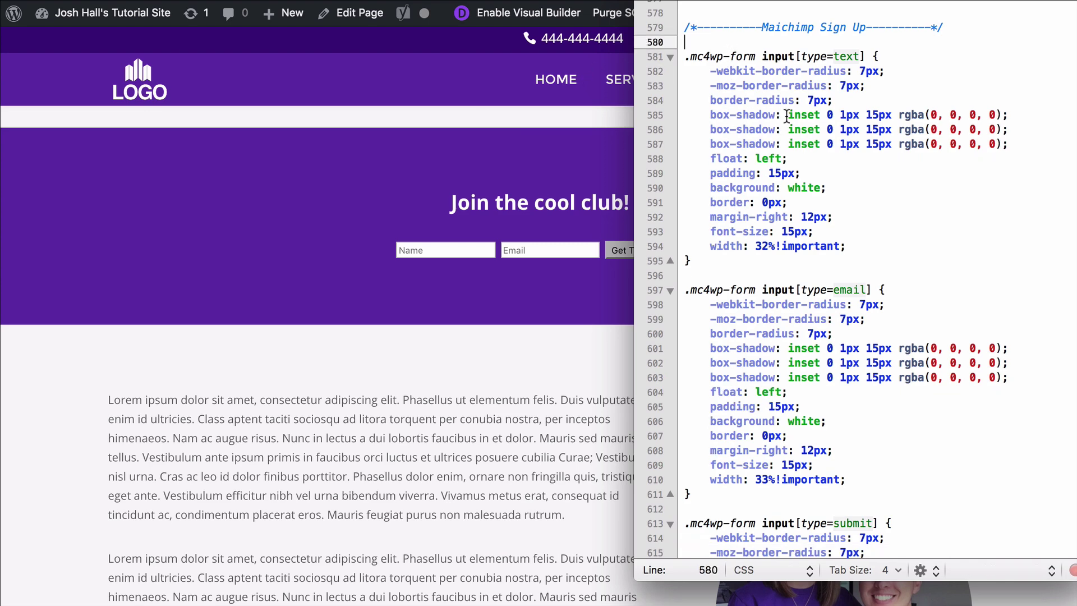
pyautogui.click(617, 114)
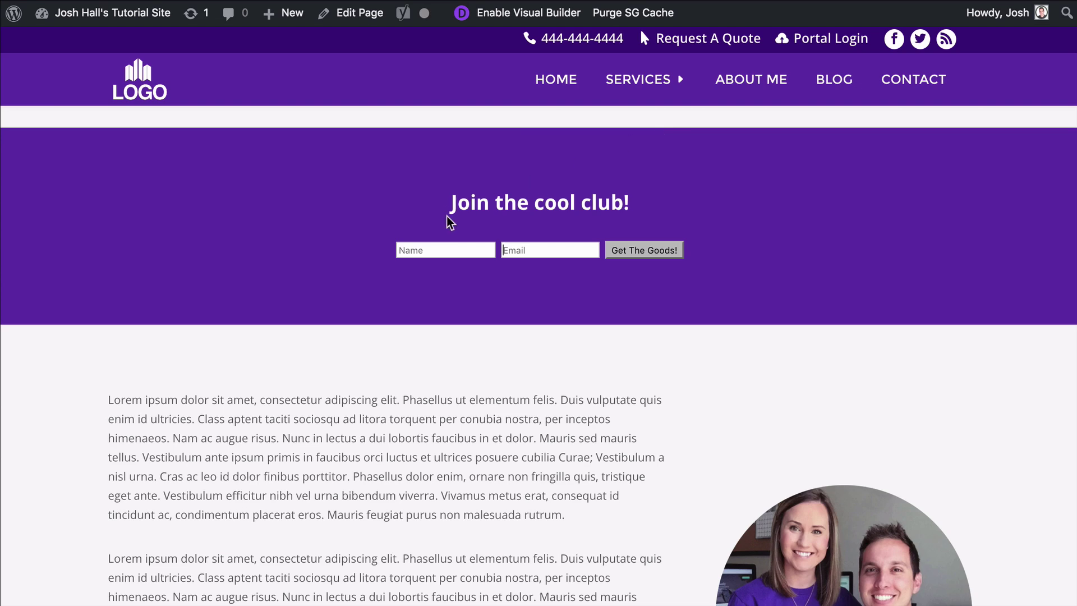
# Step: Inspect the Name field in DevTools, select the div.mc4wp-form-fields container, then return to BBEdit
pyautogui.rightClick(427, 249)
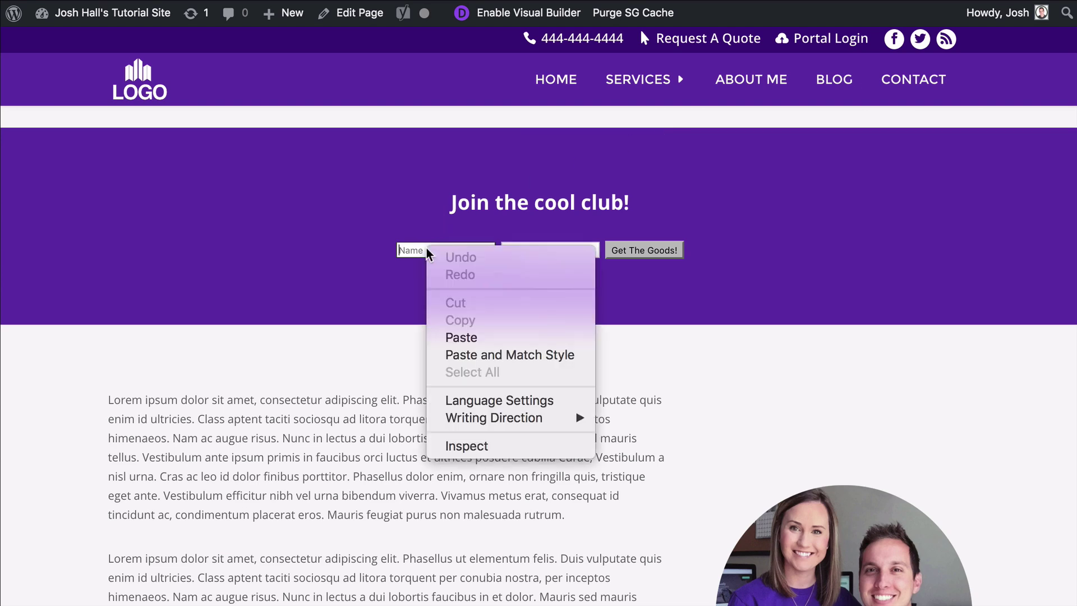
pyautogui.click(486, 447)
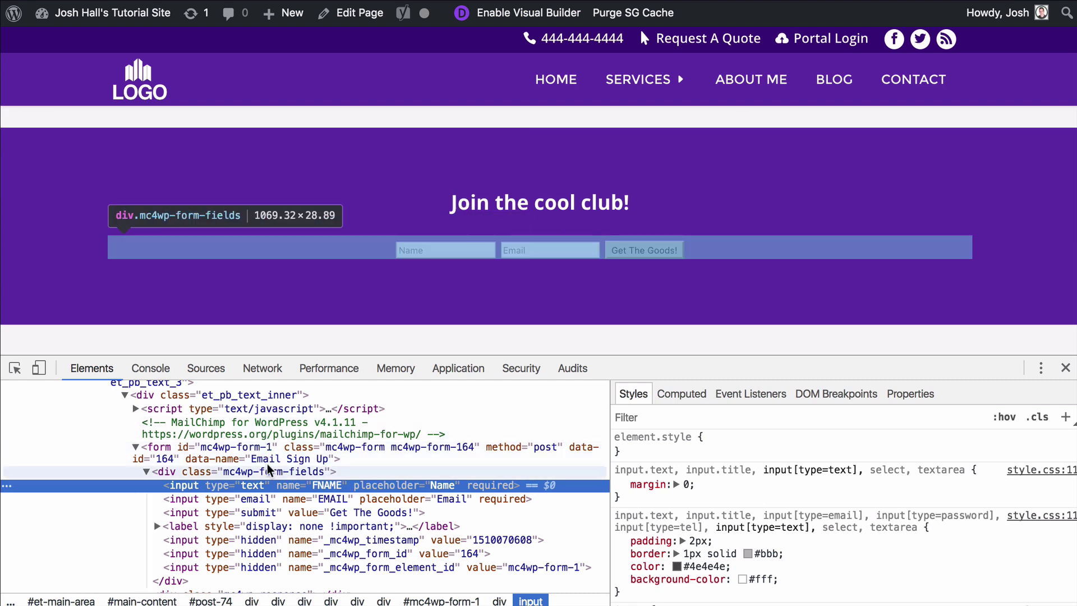
pyautogui.click(253, 473)
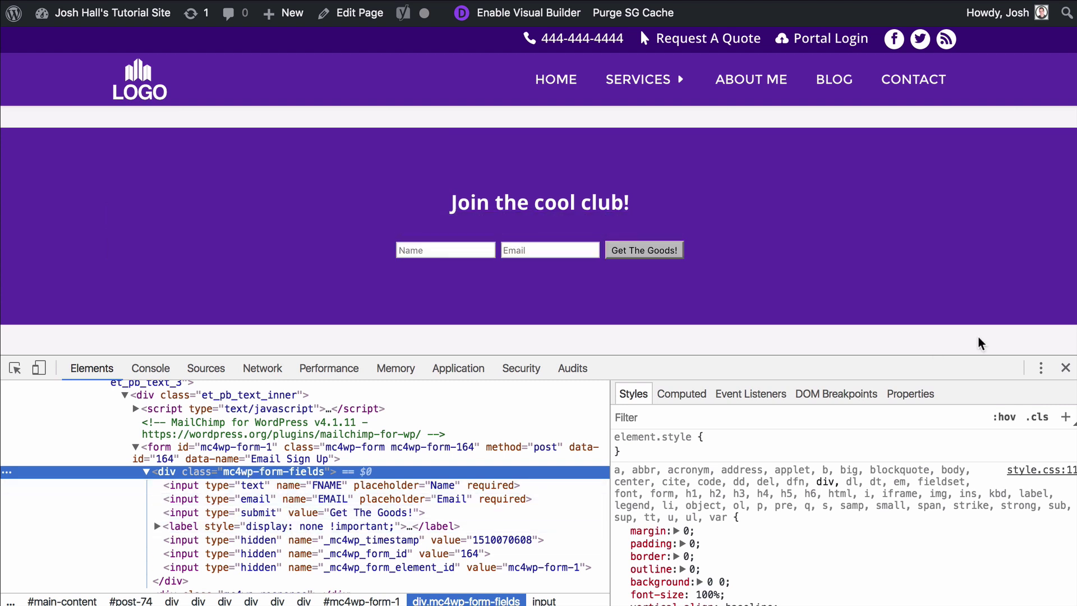
pyautogui.press('super+Tab')
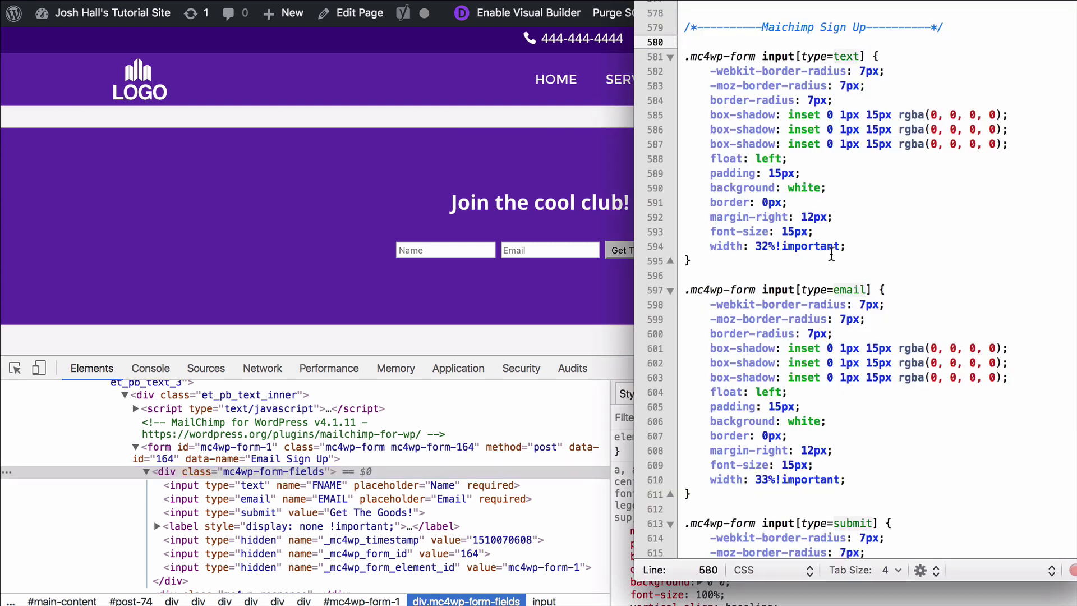
# Step: Highlight the mc4wp-form class in the first CSS selector, deselect it, and return to Chrome
pyautogui.moveTo(755, 54); pyautogui.dragTo(690, 56)
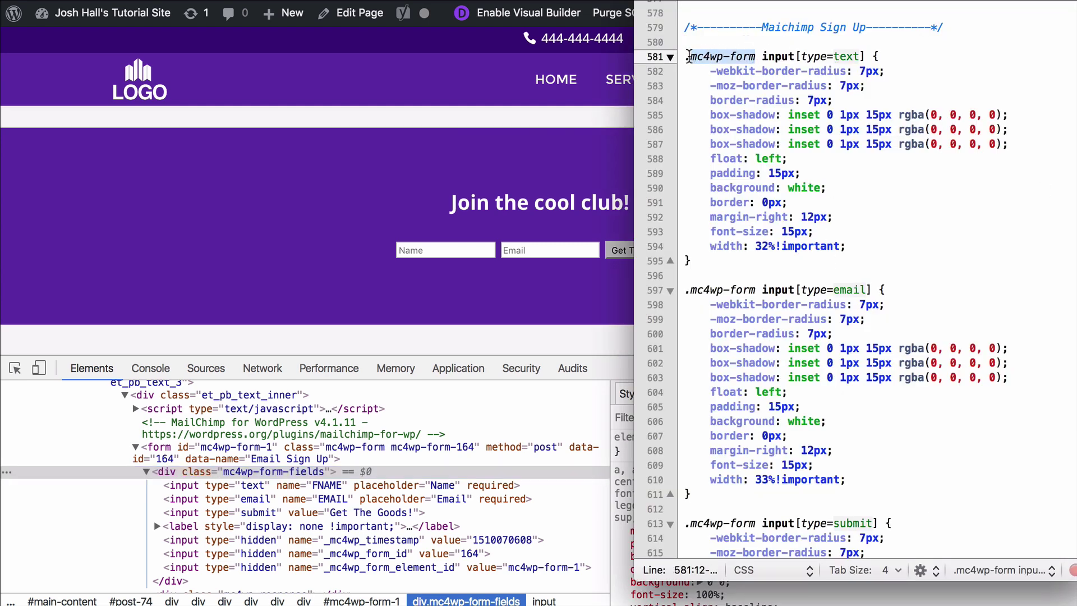
pyautogui.click(770, 115)
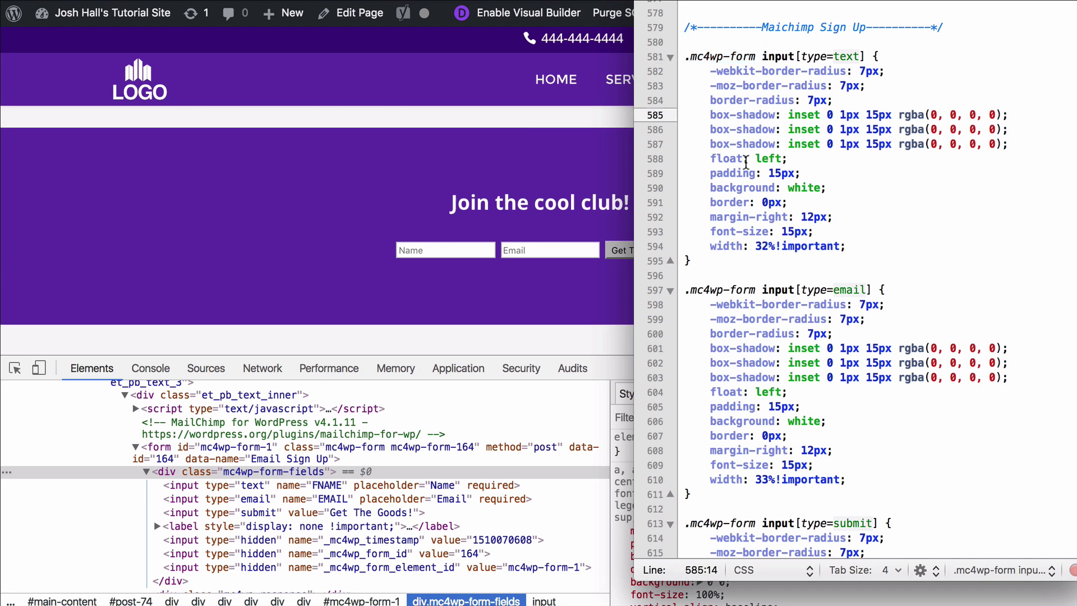
pyautogui.press('super+Tab')
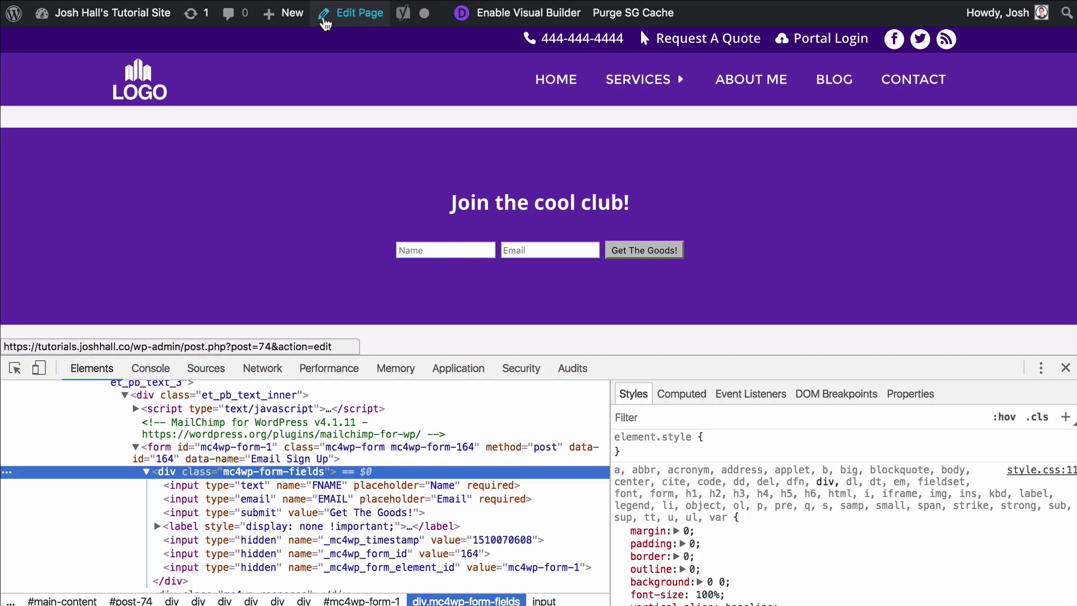
# Step: Highlight the type="text" input in the MailChimp form code, then bring the BBEdit CSS file forward
pyautogui.hotkey('ctrl', 'Tab')
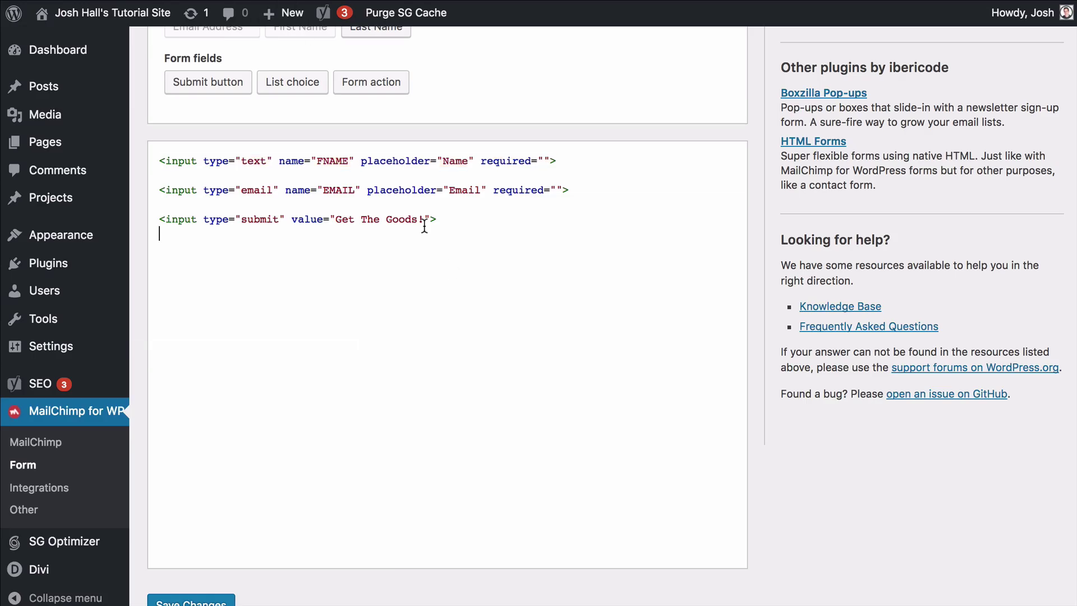
pyautogui.scroll(1, 404, 216)
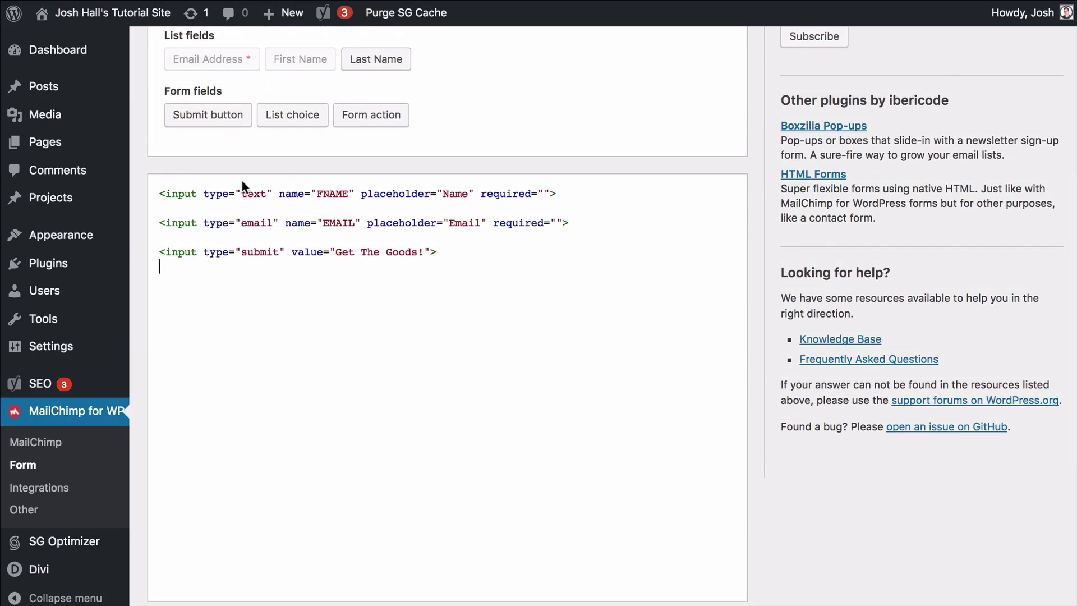
pyautogui.moveTo(205, 194); pyautogui.dragTo(274, 194)
pyautogui.click(249, 190)
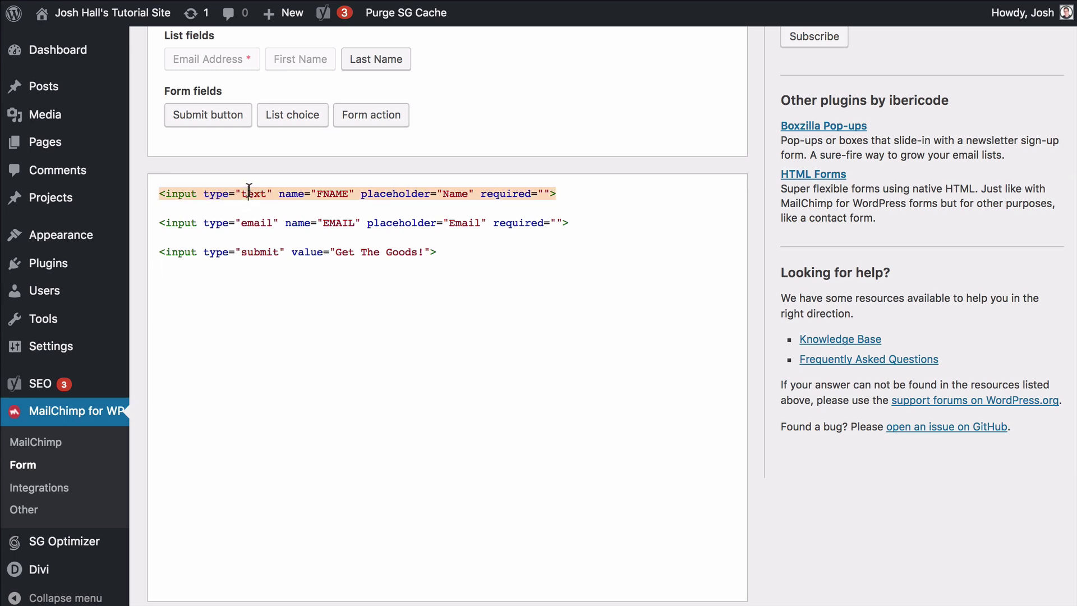
pyautogui.press('super+Tab')
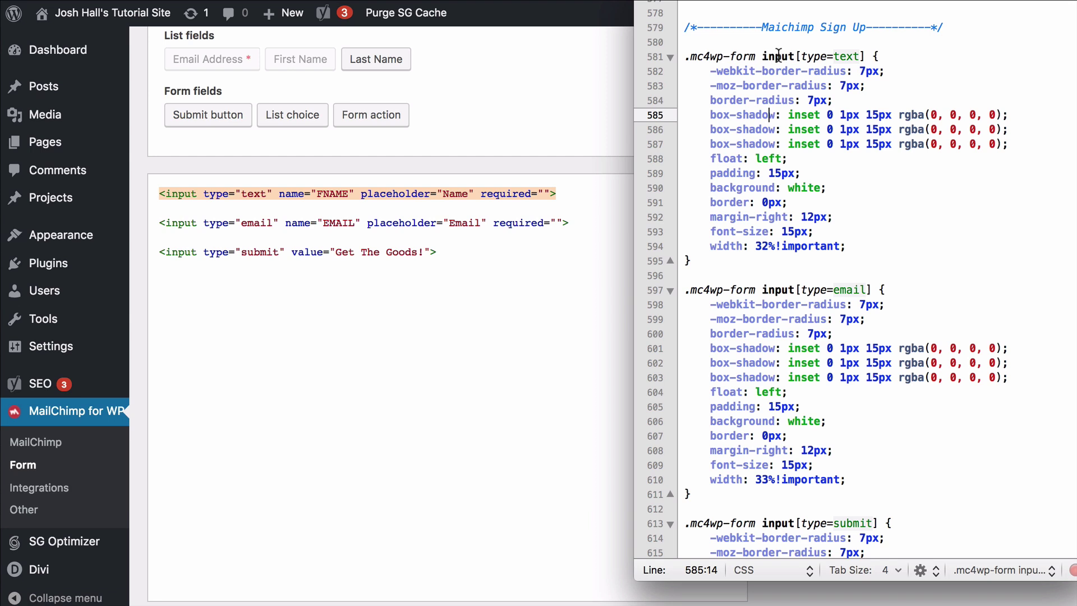
# Step: Point out the text input, email input and submit button rules in the .mc4wp-form CSS
pyautogui.click(840, 58)
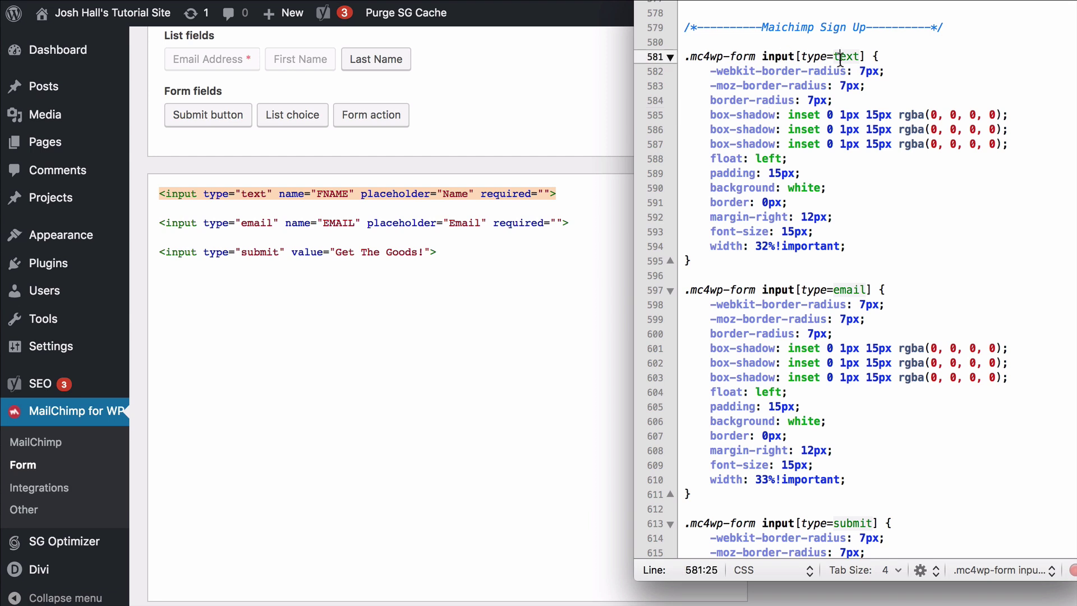
pyautogui.click(849, 291)
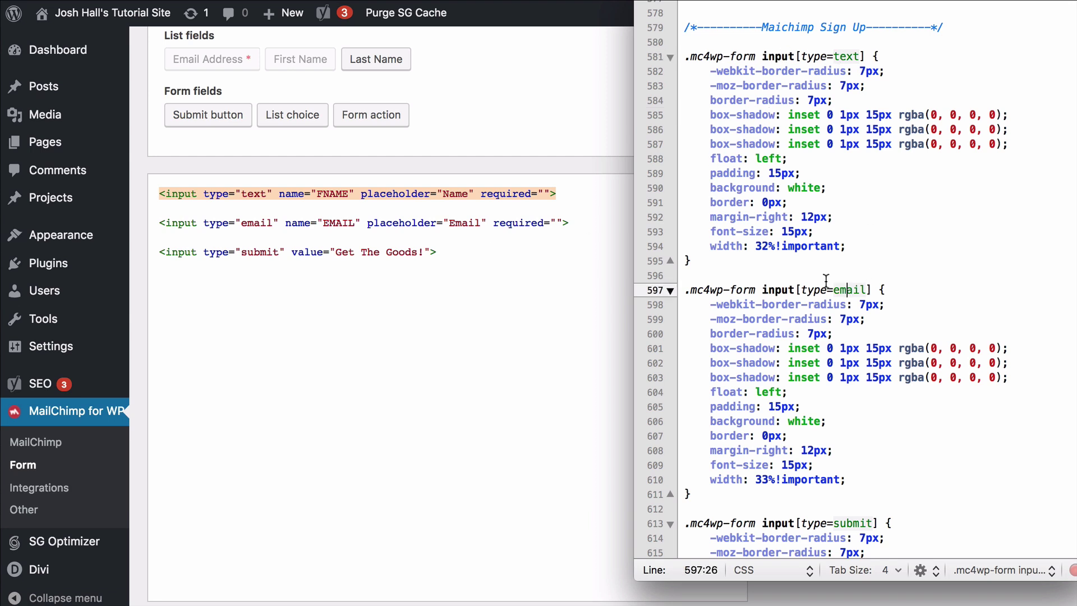
pyautogui.scroll(-3, 826, 286)
pyautogui.scroll(-3, 825, 282)
pyautogui.click(853, 310)
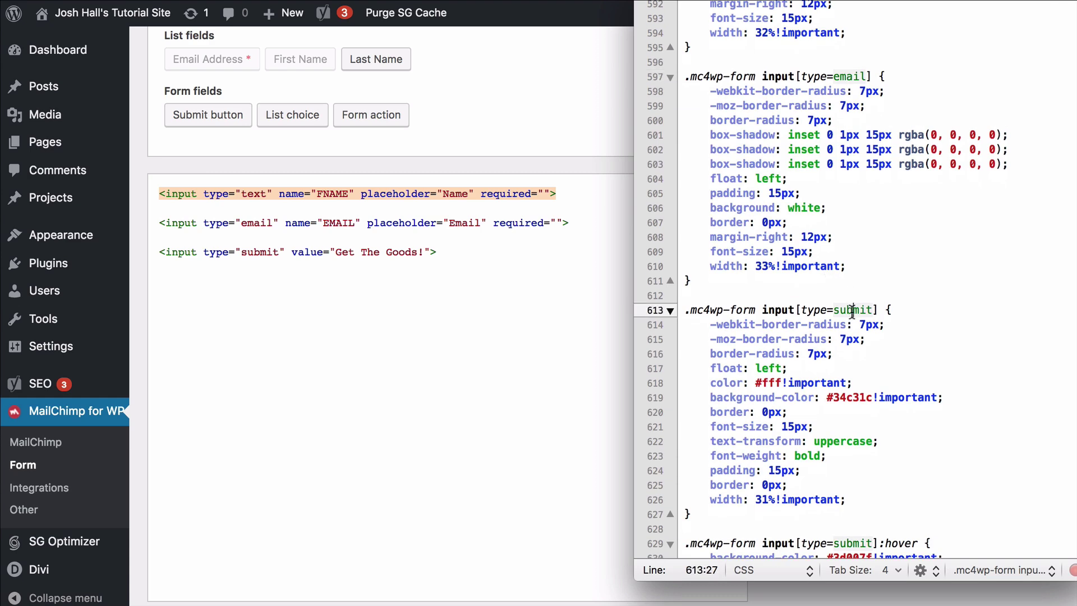
pyautogui.scroll(-1, 851, 314)
pyautogui.scroll(-1, 852, 316)
pyautogui.scroll(5, 819, 348)
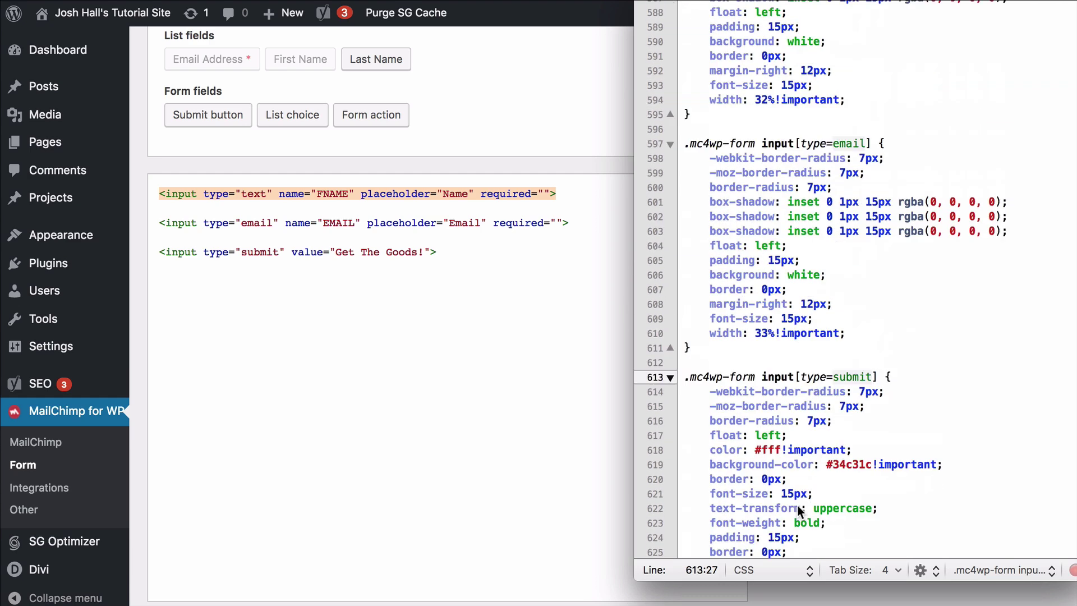
pyautogui.scroll(2, 828, 257)
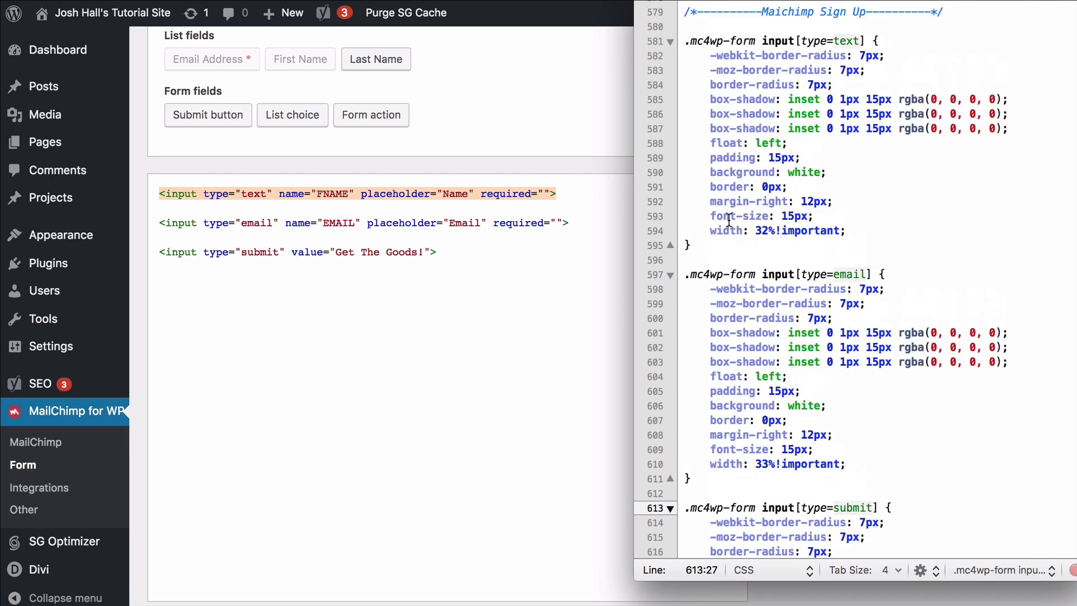
pyautogui.click(815, 146)
# Step: On the live page tab, close DevTools and purge the SG cache to reload the sign-up form
pyautogui.click(606, 98)
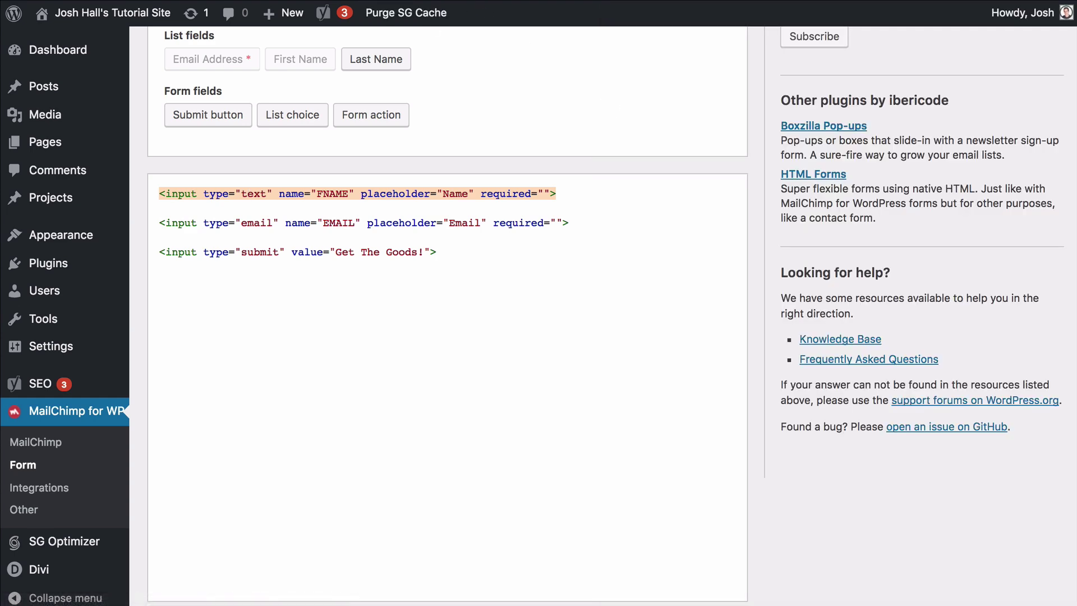
pyautogui.hotkey('ctrl', 'Tab')
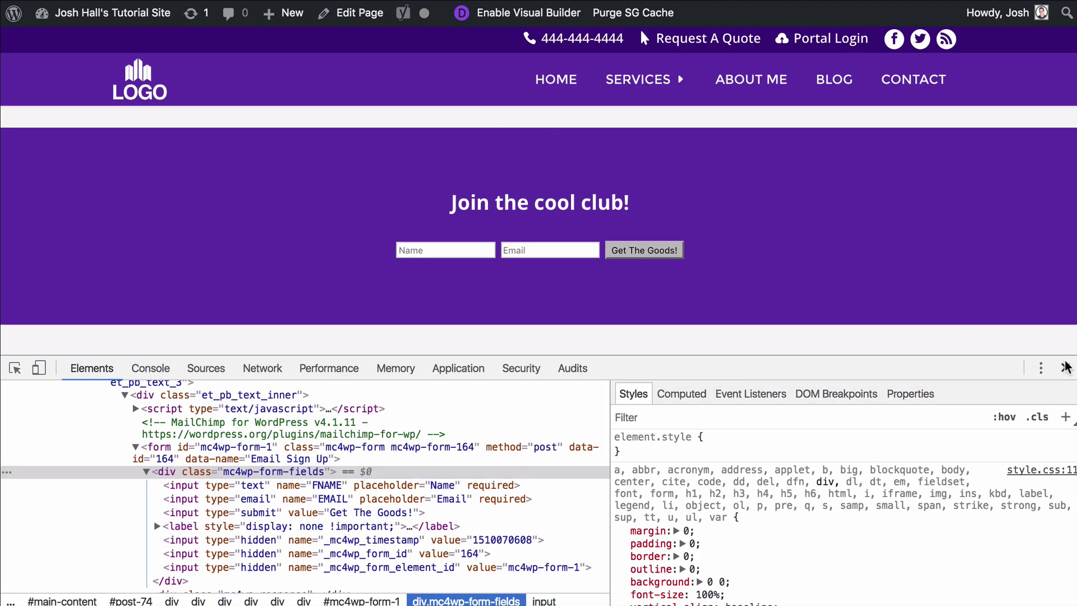
pyautogui.click(1066, 367)
pyautogui.click(637, 16)
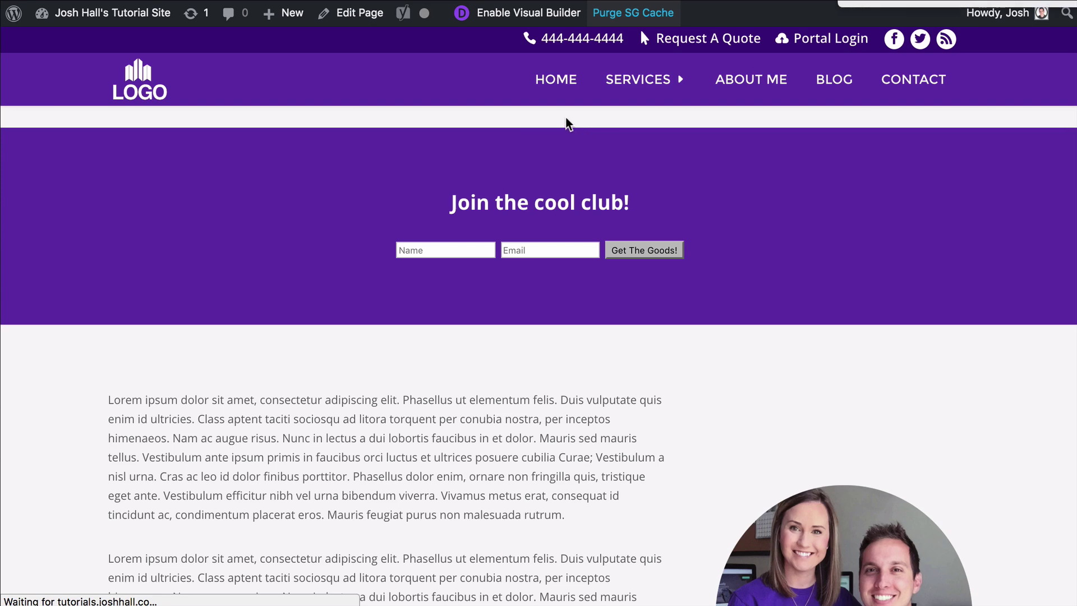